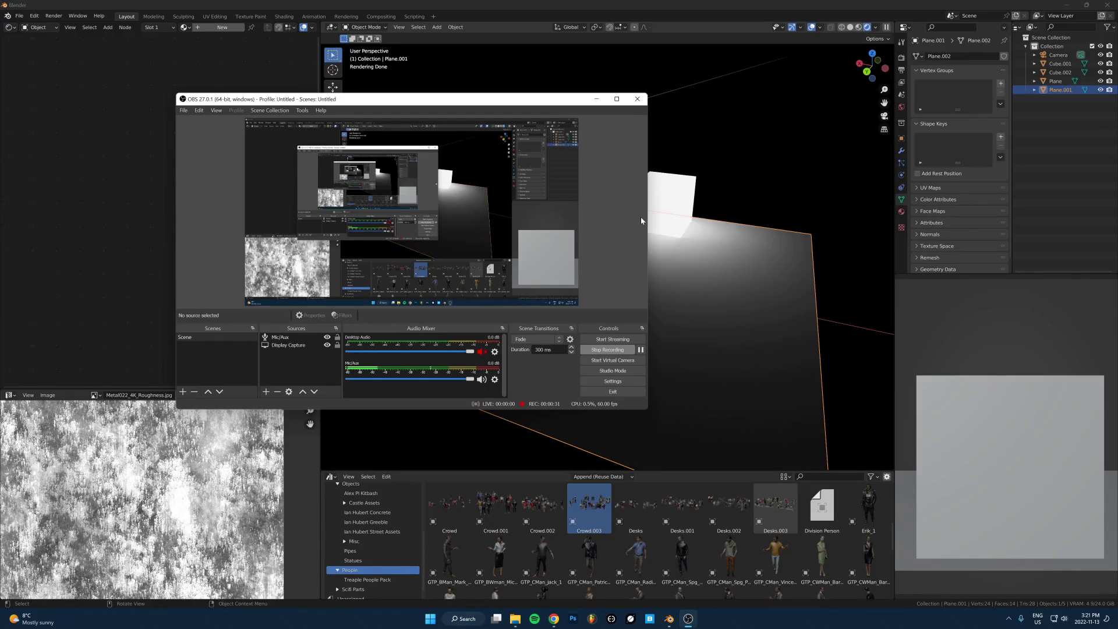
Switch from OBS to the Blender window and look over the plane and its glowing cube.
click(729, 38)
middle_drag(648, 309, 399, 304)
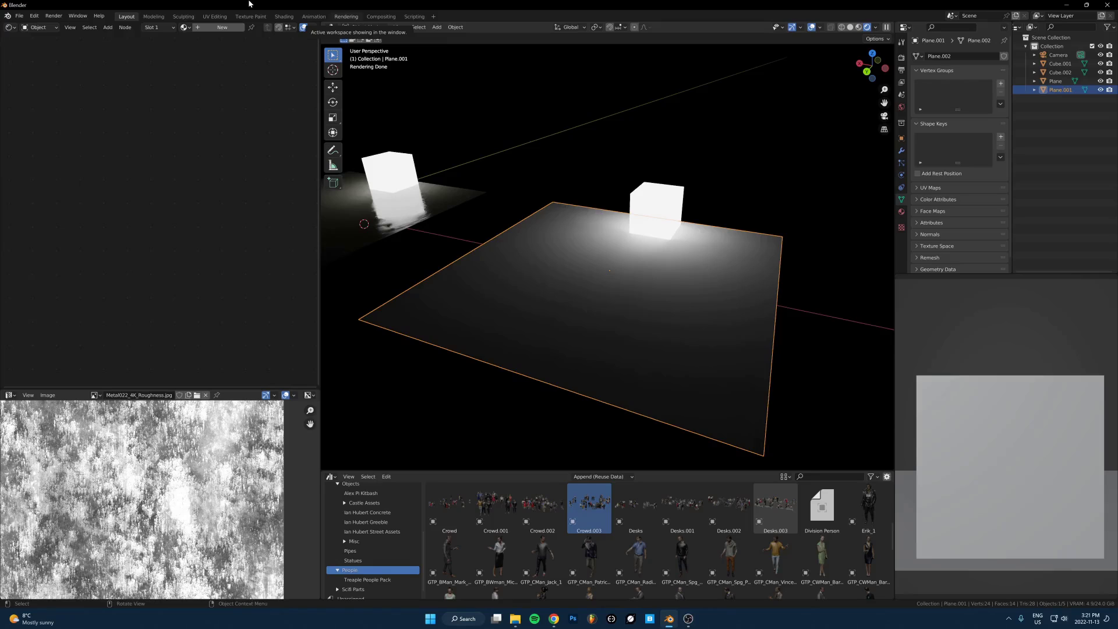
key(Tab)
key(Tab)
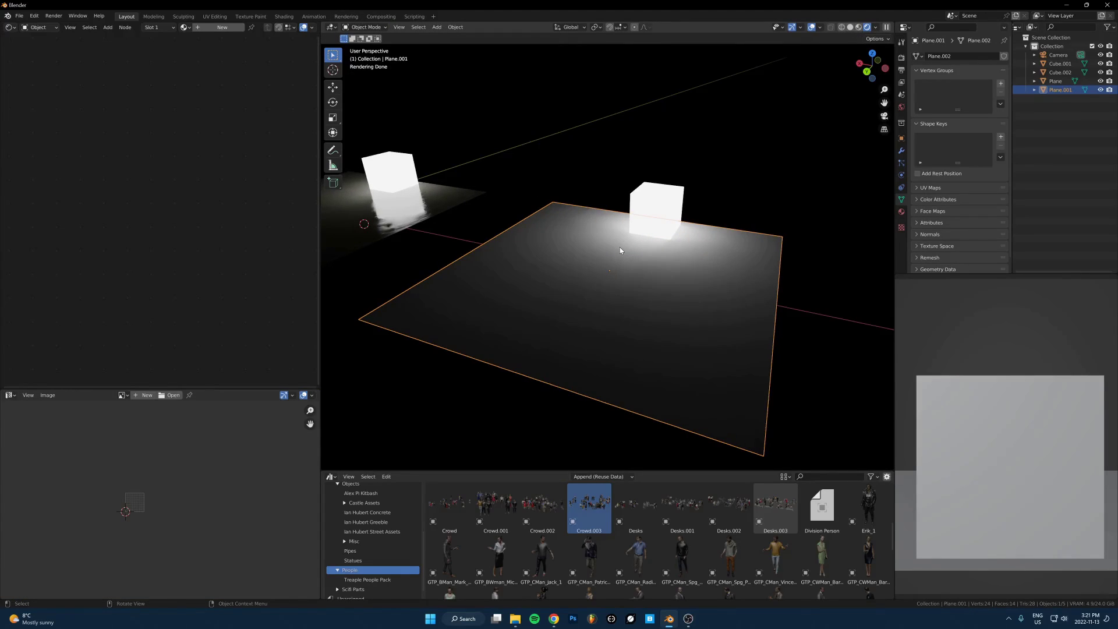
click(671, 214)
key(g)
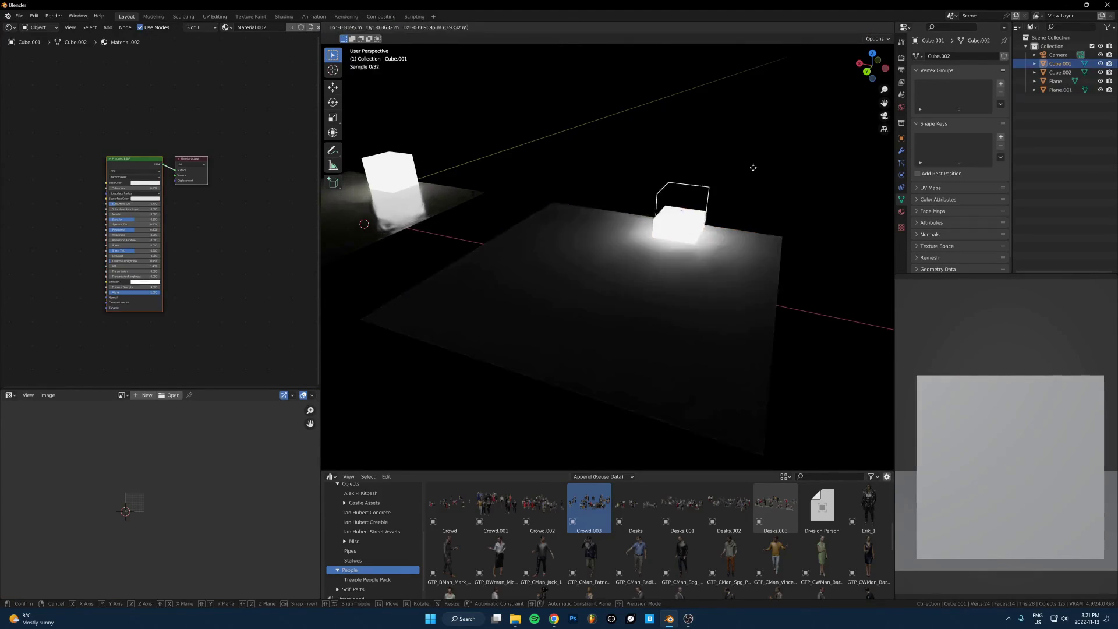
right_click(750, 170)
scroll(703, 283, up, 2)
scroll(703, 282, up, 1)
middle_drag(704, 282, 654, 263)
scroll(652, 267, down, 1)
key(g)
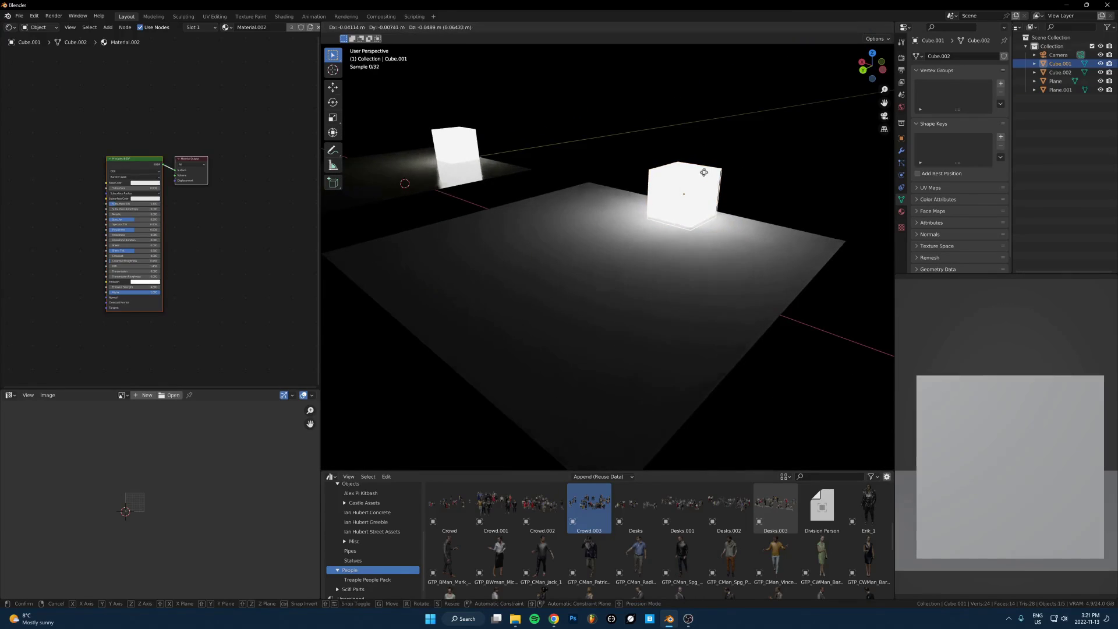
right_click(706, 170)
Select the plane under the cube and create a new material for it.
click(621, 328)
click(222, 27)
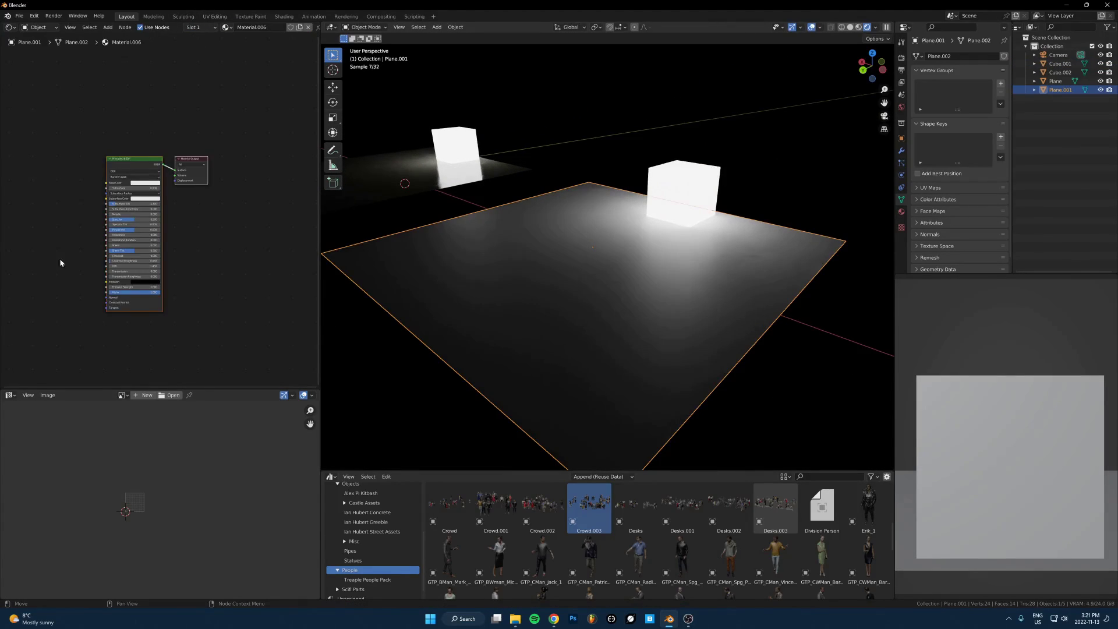
Switch to Chrome and look through the Plate Fence concrete textures on Textures.com, then return to Blender.
click(553, 618)
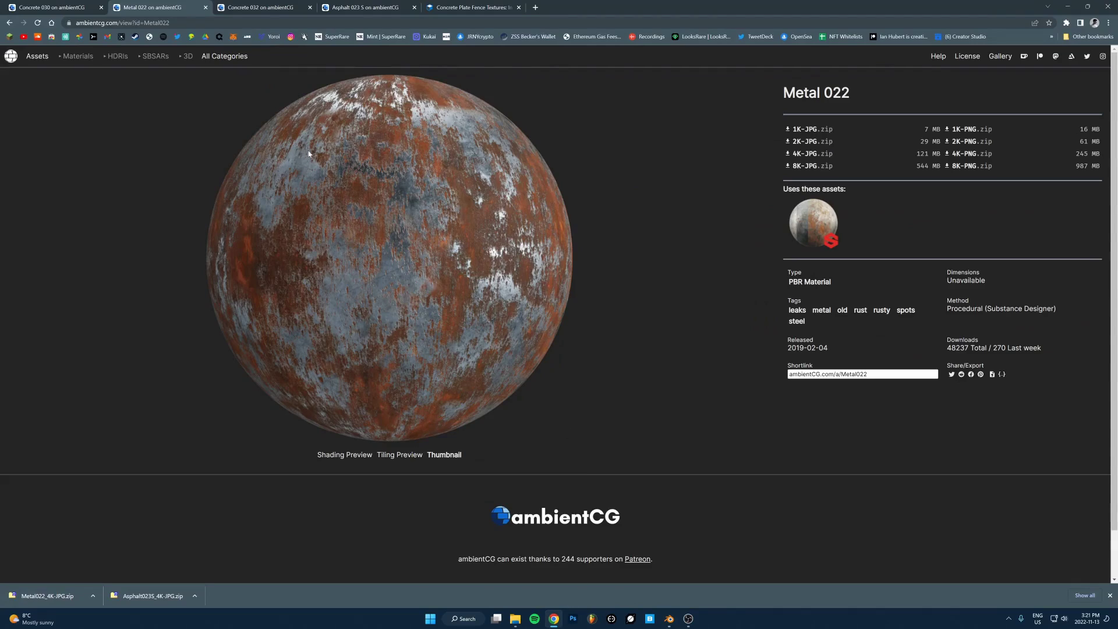
click(483, 7)
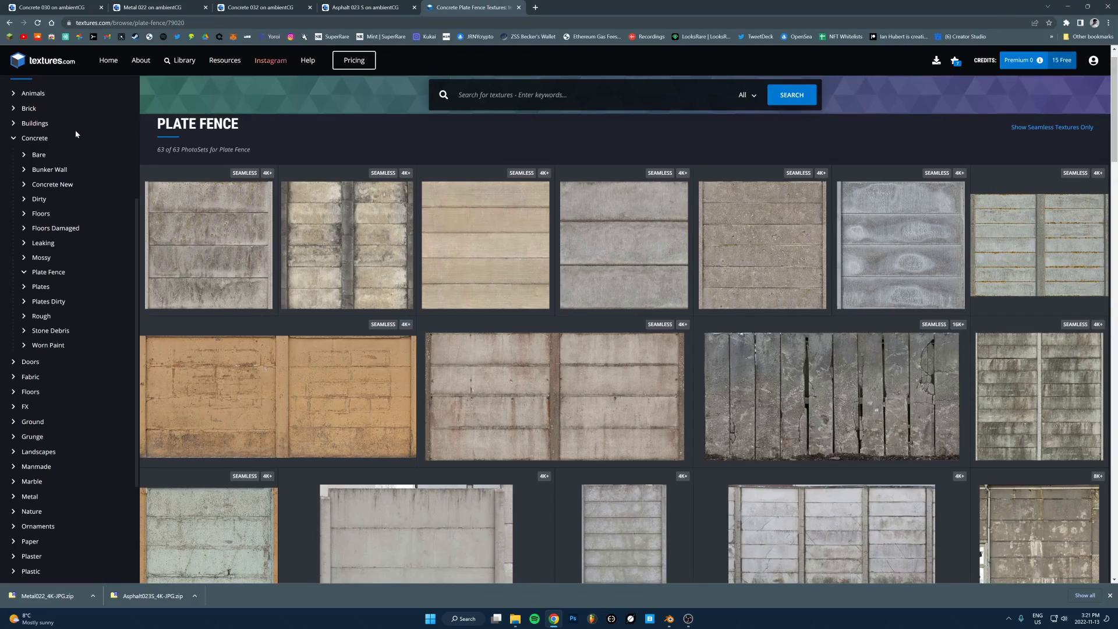
scroll(48, 227, up, 3)
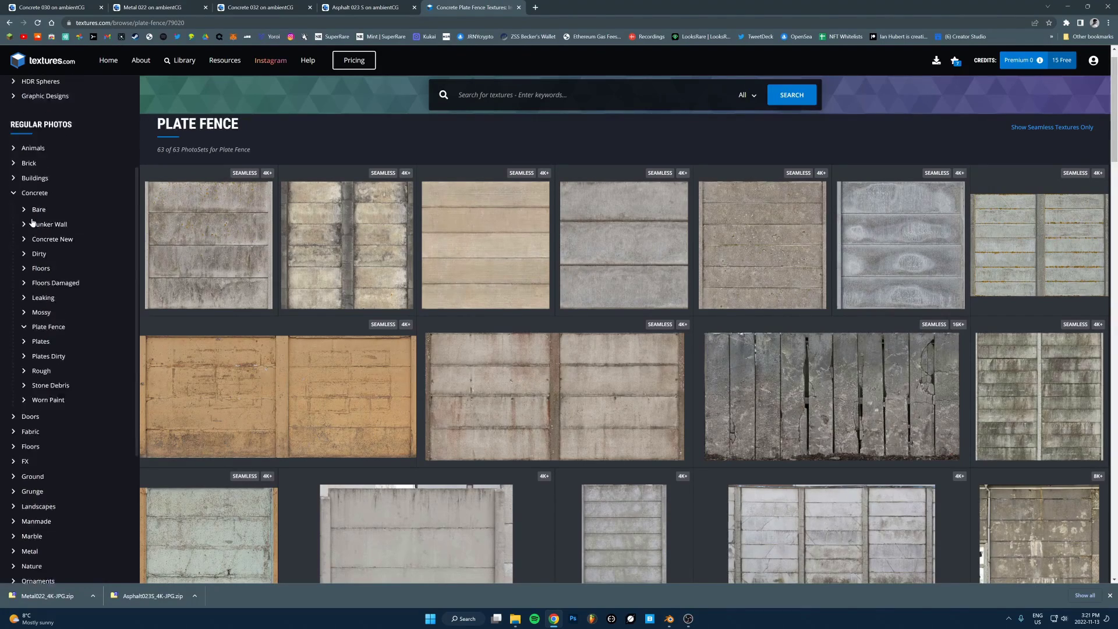
scroll(268, 378, up, 1)
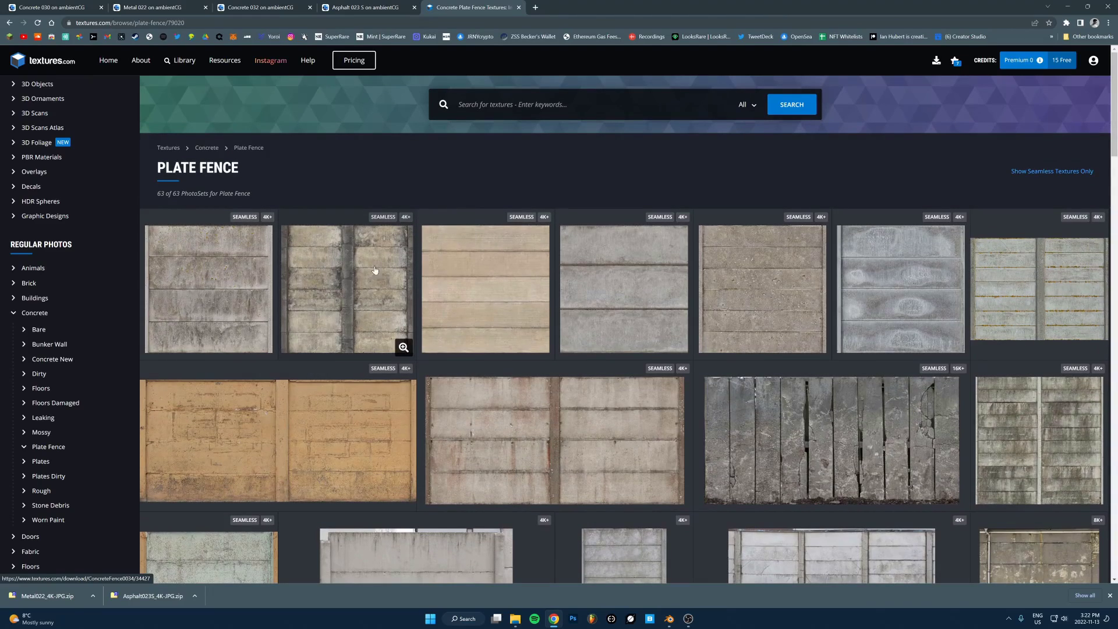
click(553, 618)
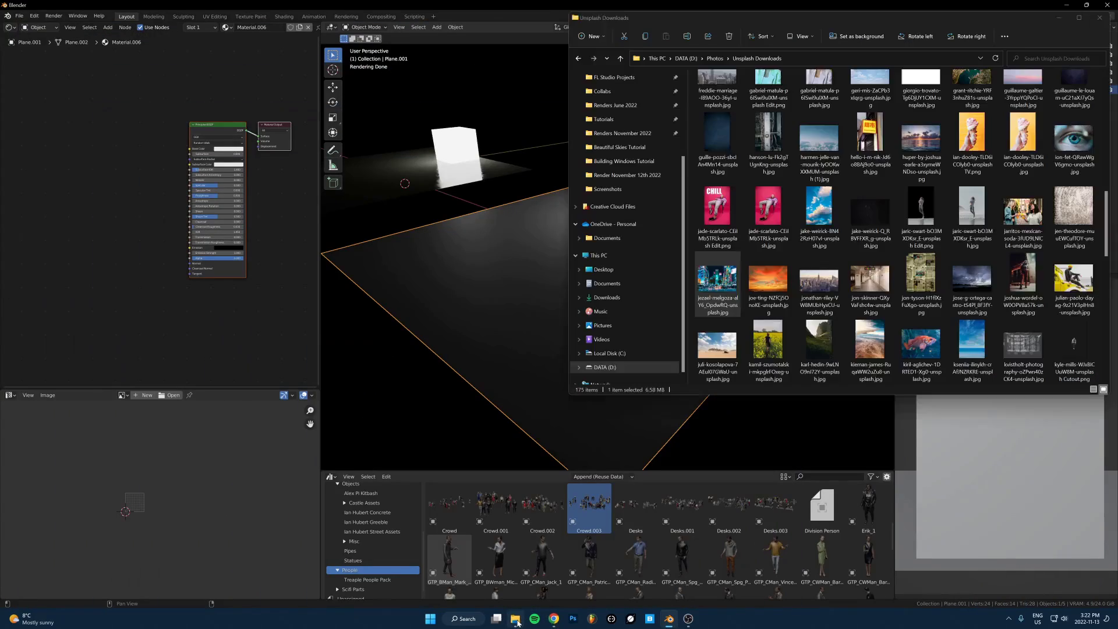
Open the Textures.com folder in File Explorer and add TexturesCom_ConcreteFence0034_1_seamless_S.jpg to the plane's shader nodes as an image texture.
scroll(600, 221, up, 3)
click(608, 151)
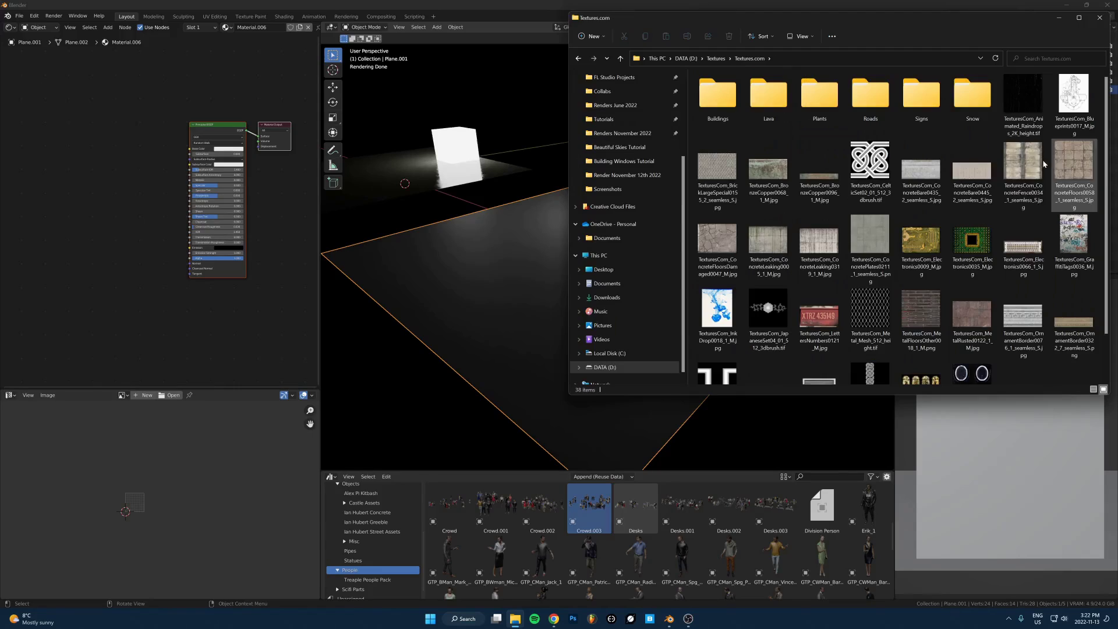
drag(1025, 170, 231, 262)
Connect the concrete fence texture's Color output to the Roughness input of the Principled BSDF.
drag(74, 176, 195, 200)
scroll(128, 177, up, 5)
click(121, 194)
click(132, 173)
scroll(140, 162, up, 1)
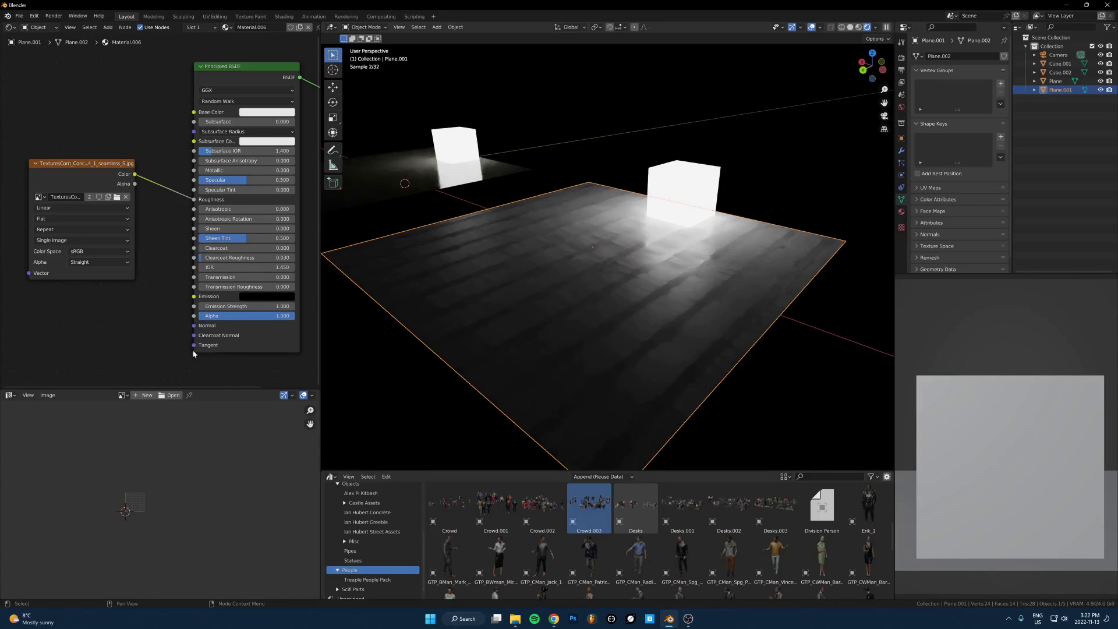
Unwrap the plane's UVs so the concrete texture maps across its surface.
middle_drag(597, 273, 691, 259)
key(Tab)
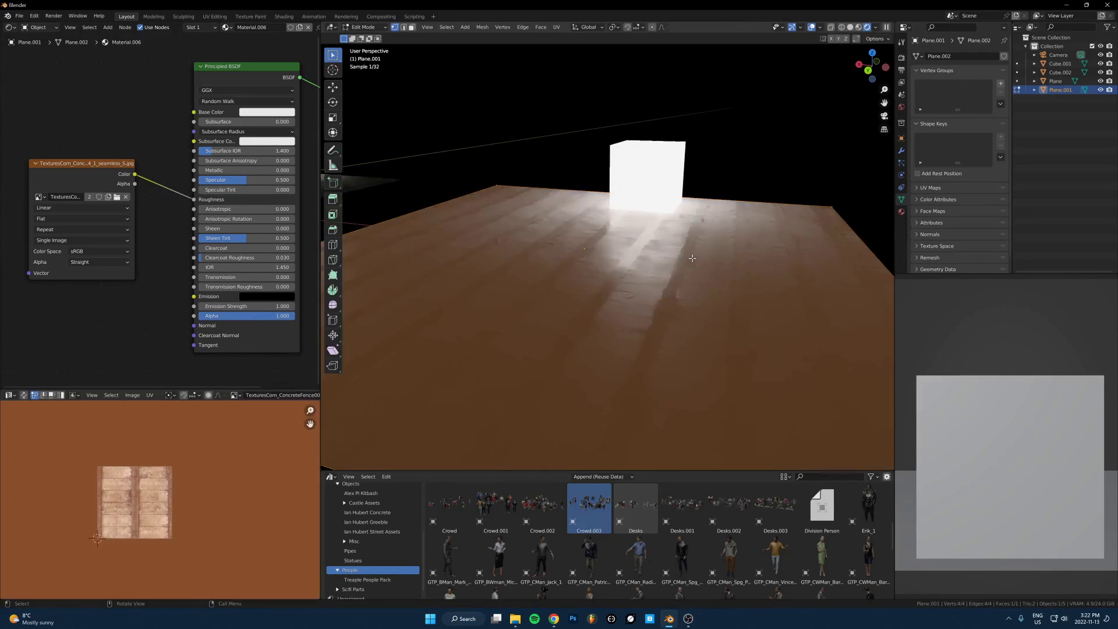
key(u)
click(692, 258)
key(Tab)
Darken the Base Color of the plane's Principled BSDF to near black and check the cube's reflection.
middle_drag(280, 107, 254, 173)
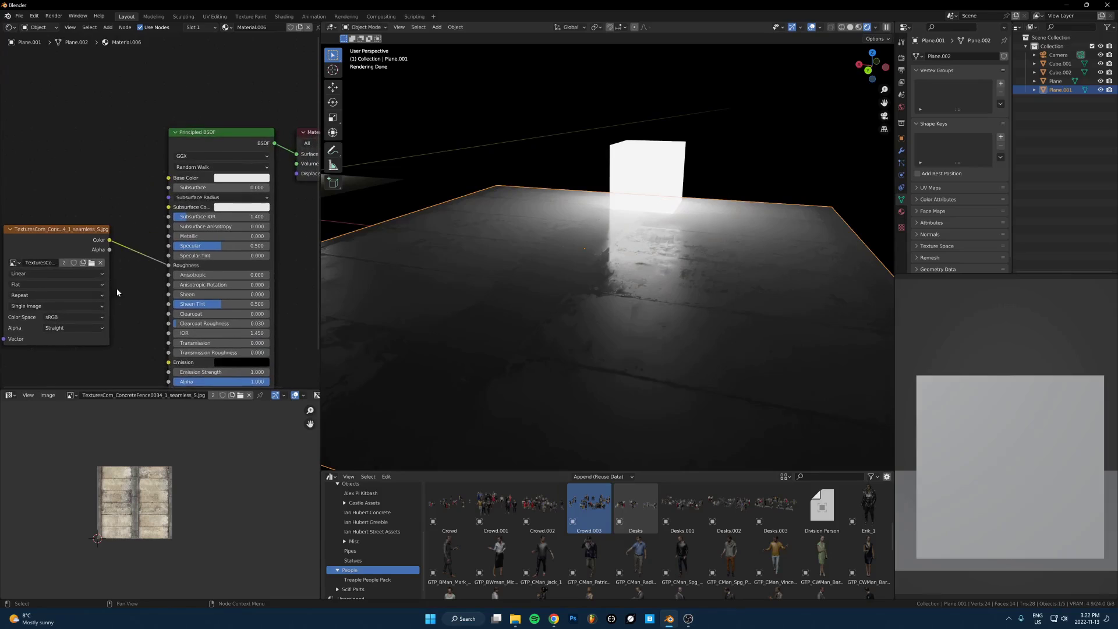
click(244, 179)
drag(290, 101, 290, 113)
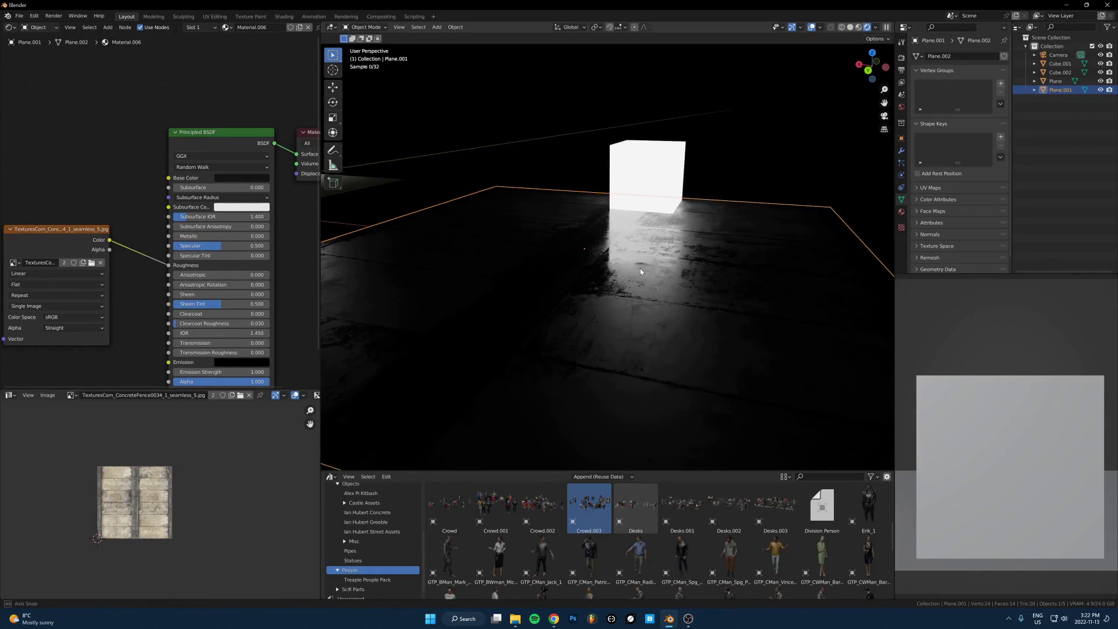
middle_drag(641, 267, 662, 262)
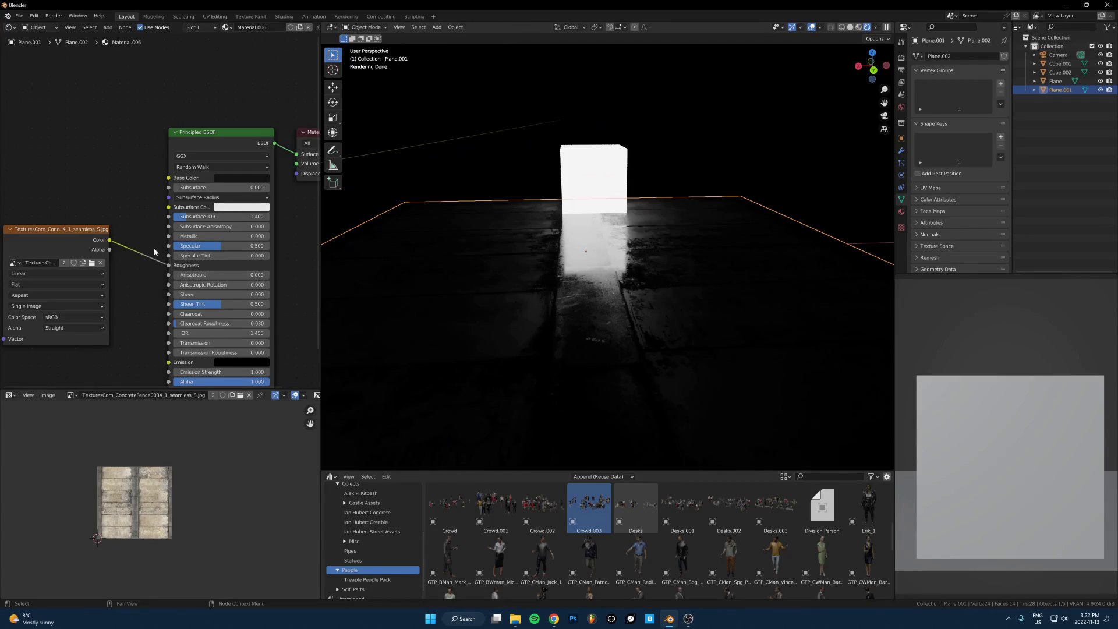
middle_drag(688, 225, 666, 249)
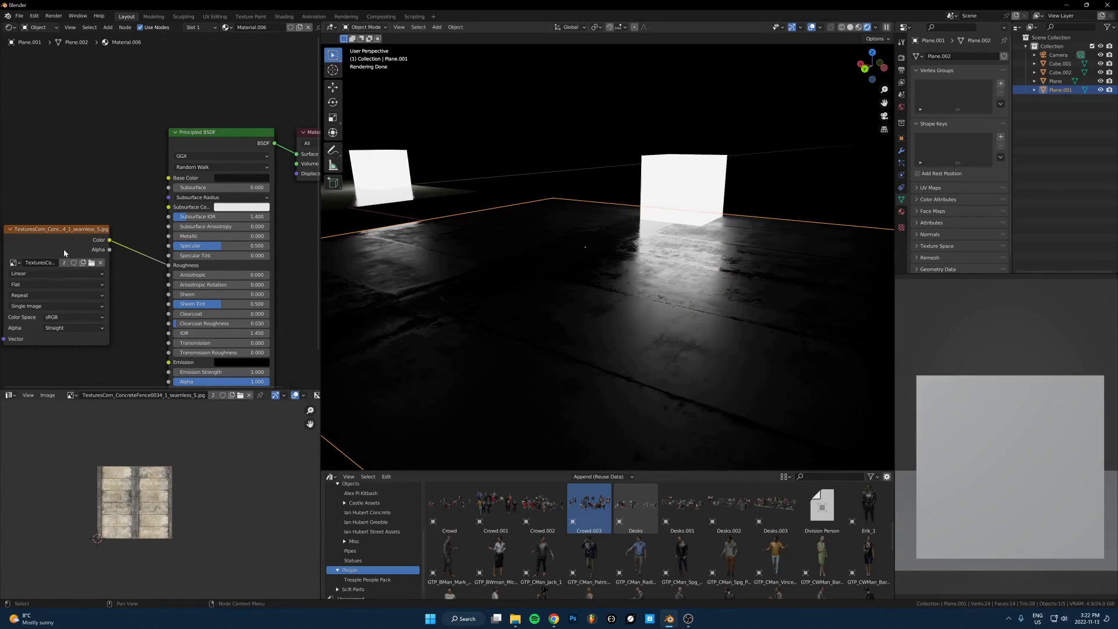
Insert a ColorRamp node between the concrete image texture and the Principled BSDF's Roughness input.
drag(168, 265, 116, 257)
text(col)
key(Return)
click(131, 238)
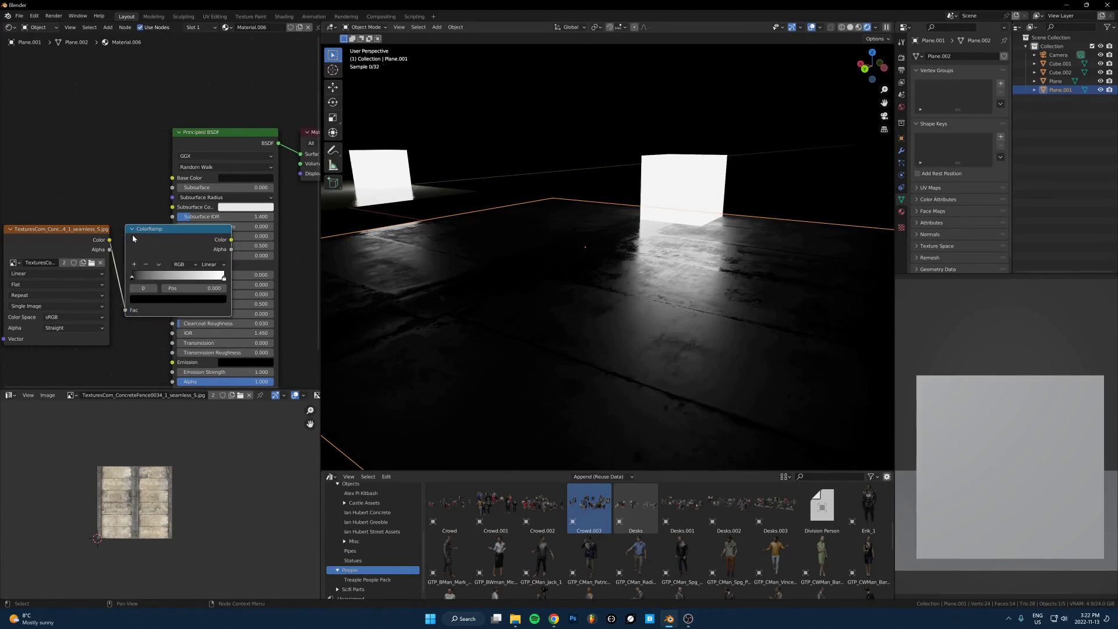
Raise the roughness contrast by moving the ColorRamp's white stop inward and setting the black stop to position 0.292.
scroll(154, 245, up, 3)
middle_drag(162, 295, 124, 280)
scroll(126, 278, down, 2)
drag(125, 267, 196, 263)
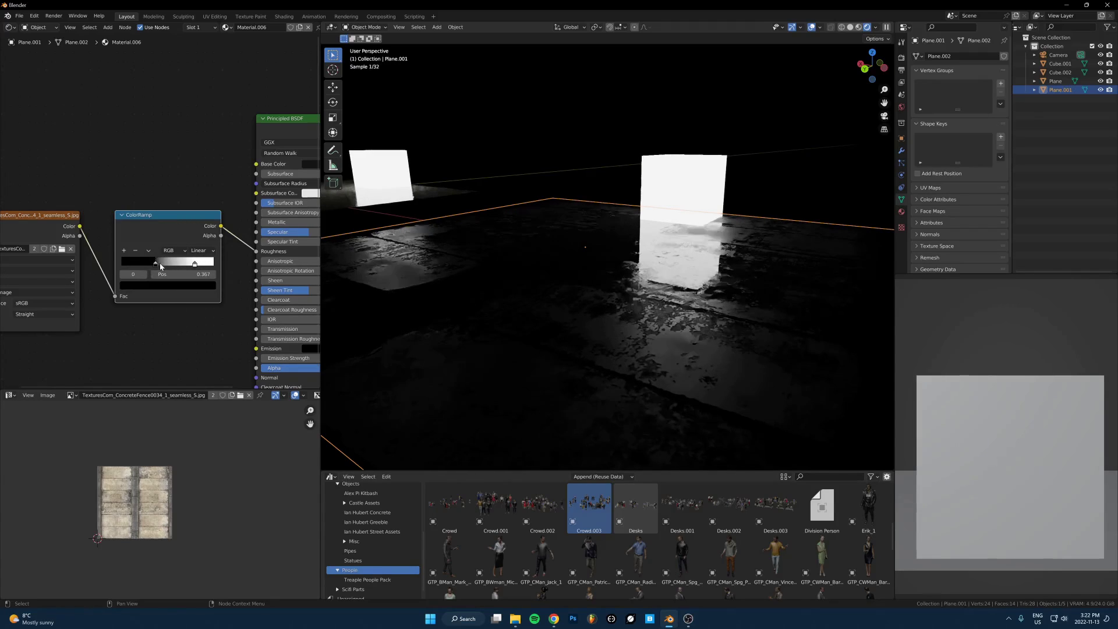
drag(146, 263, 150, 263)
Scale the plane's UVs up by about 4.34 so the concrete texture tiles across the floor.
key(Tab)
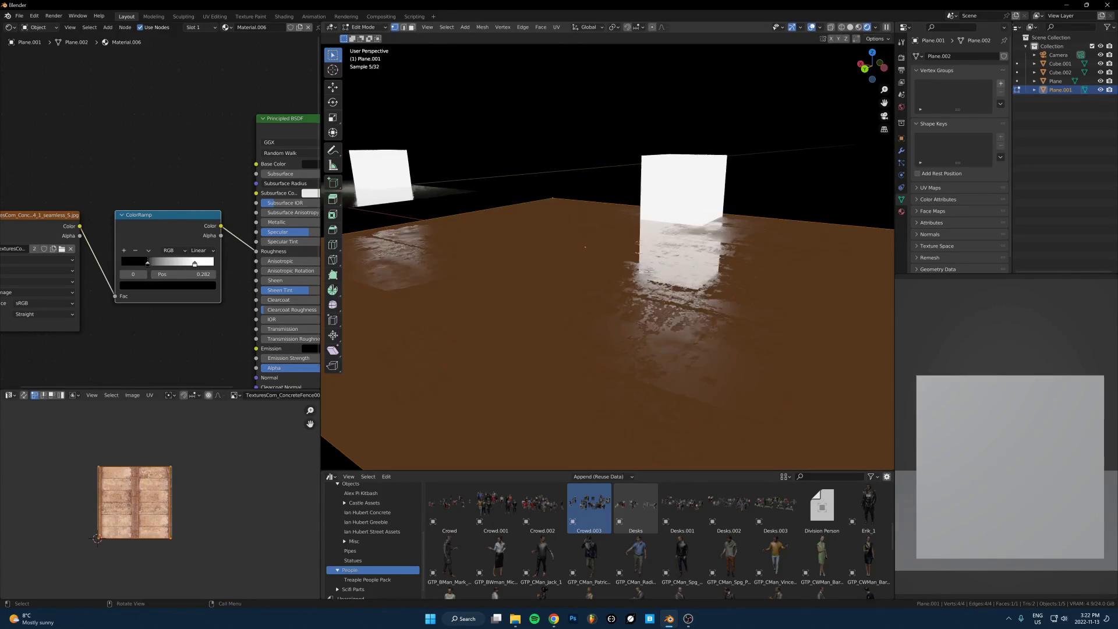
key(Tab)
middle_drag(626, 266, 657, 331)
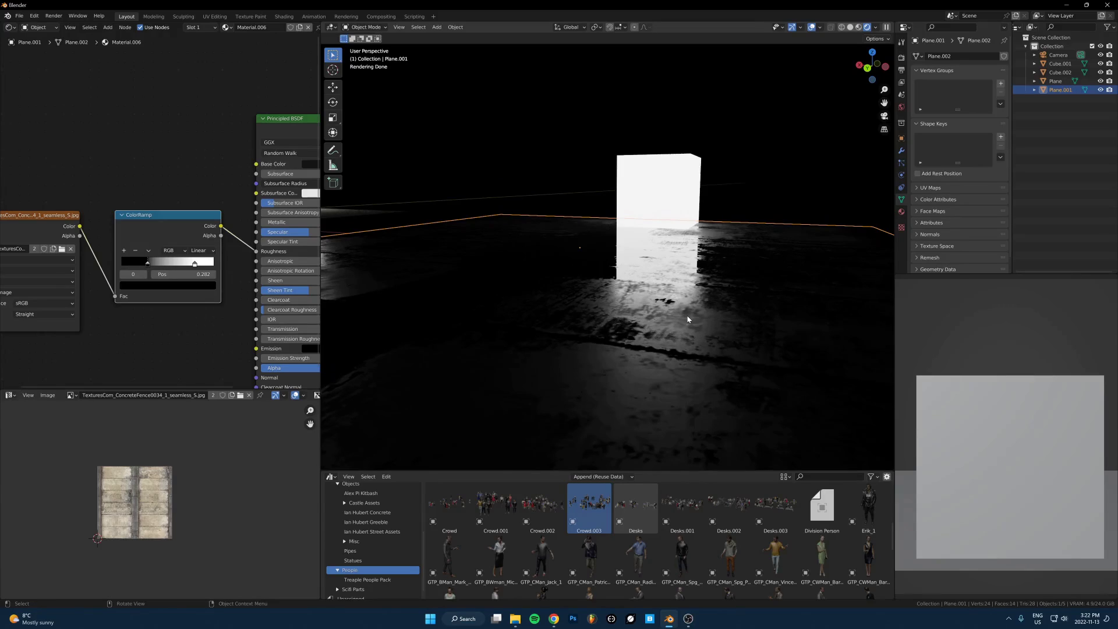
middle_drag(637, 434, 642, 393)
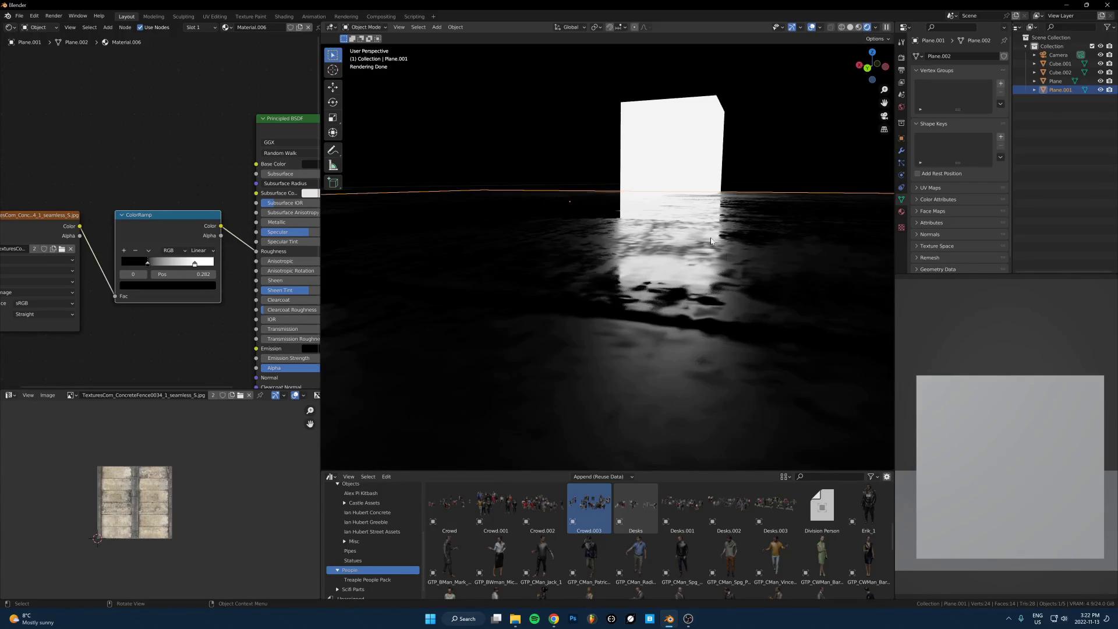
middle_drag(710, 240, 688, 278)
key(Tab)
key(s)
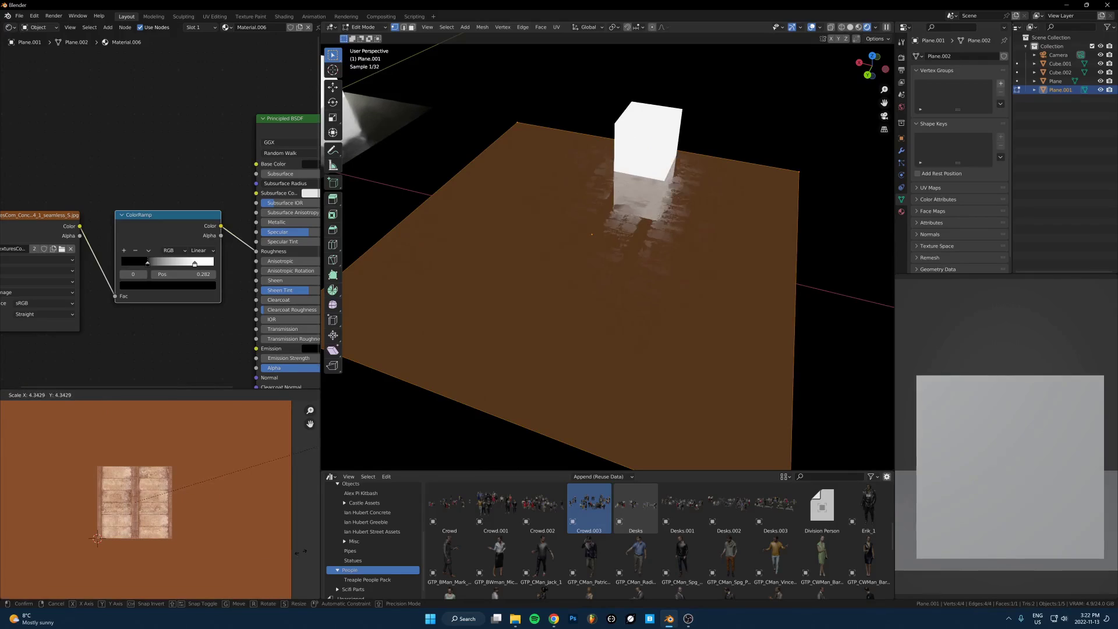
click(301, 552)
key(Tab)
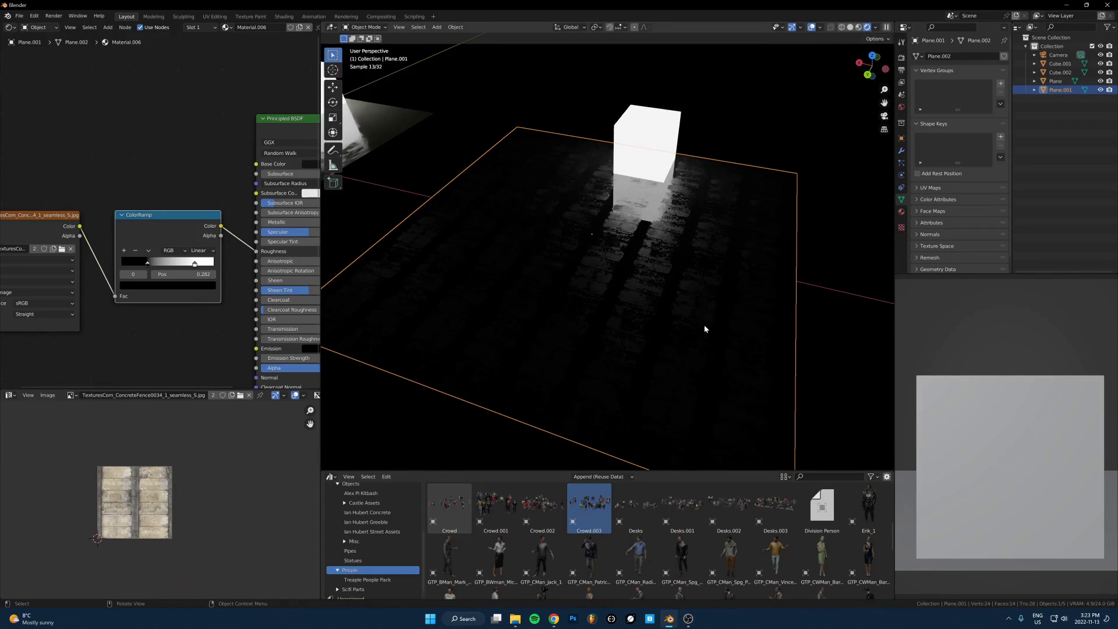
Inspect the tiled reflections up close and scale the plane's UVs up further for denser tiling.
scroll(697, 224, up, 4)
middle_drag(693, 245, 667, 258)
scroll(663, 234, up, 1)
scroll(665, 251, down, 2)
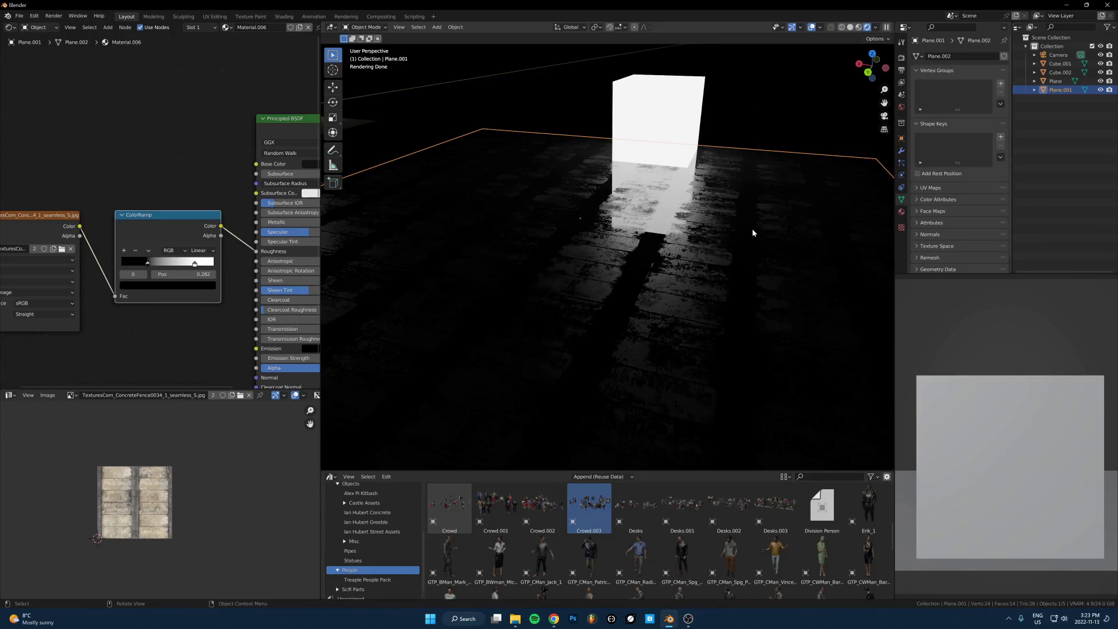
scroll(751, 232, down, 2)
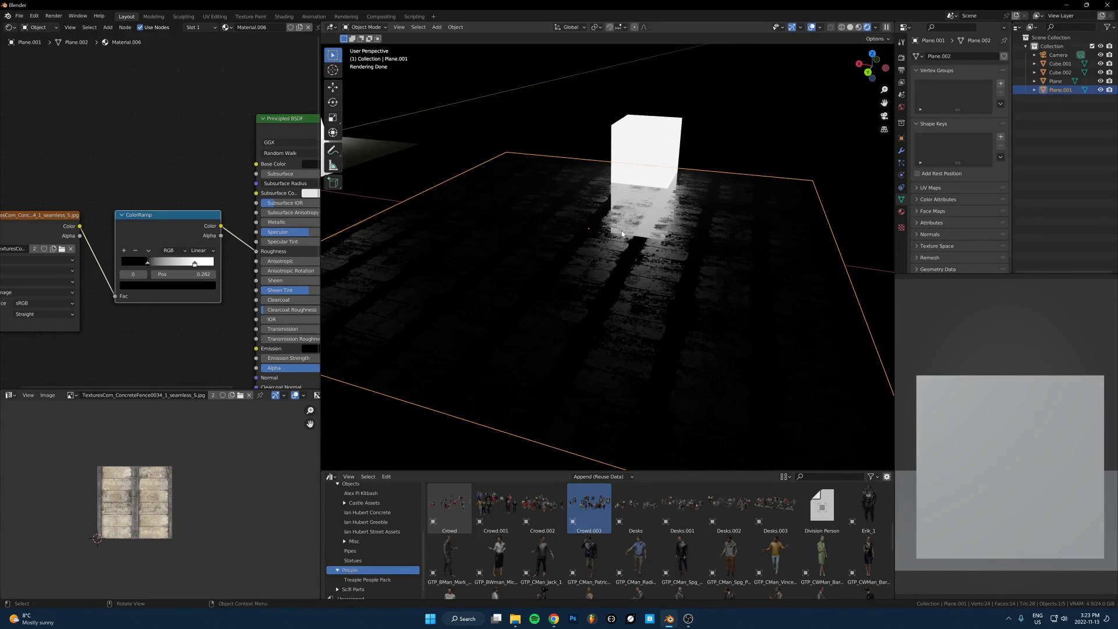
scroll(616, 256, down, 2)
key(Tab)
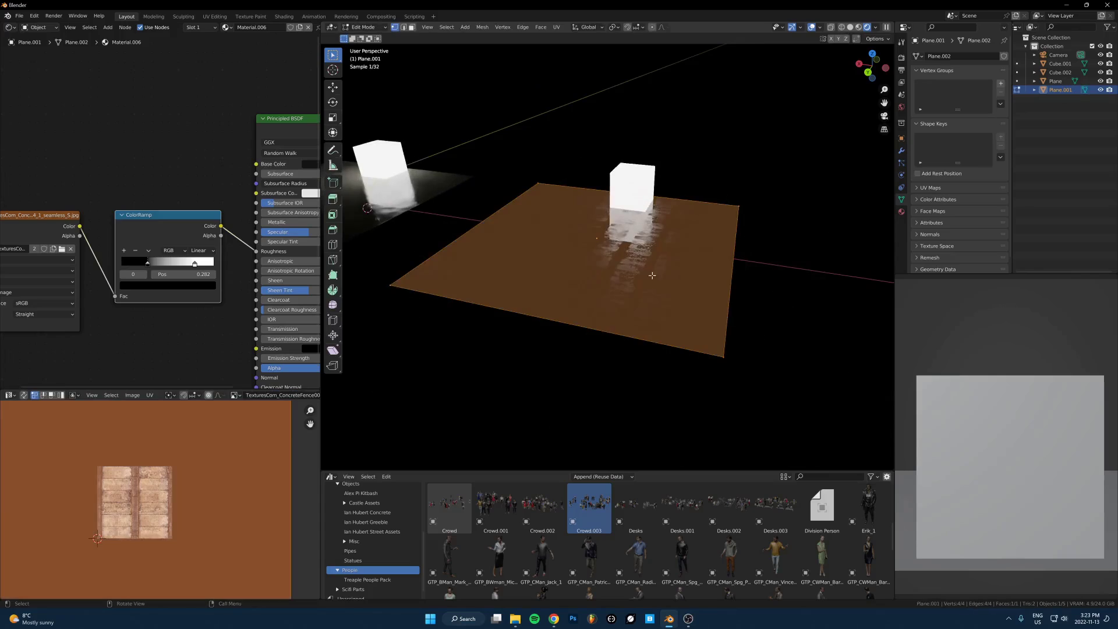
key(Tab)
scroll(659, 232, up, 5)
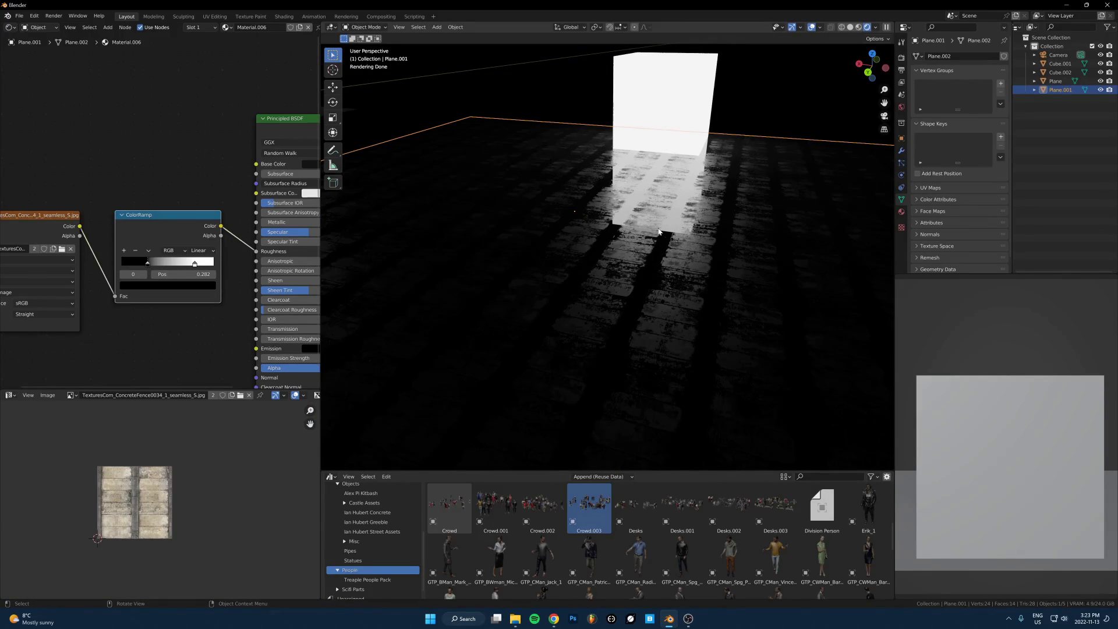
Rescale the plane's UVs several times to try different tiling sizes for the concrete texture.
key(Tab)
key(s)
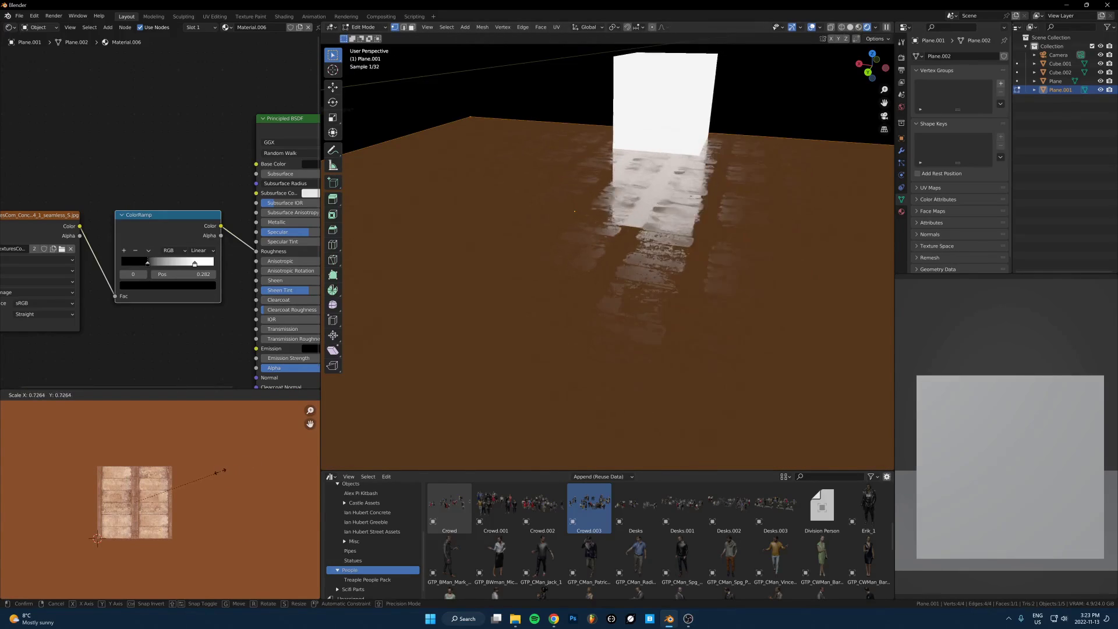
click(223, 468)
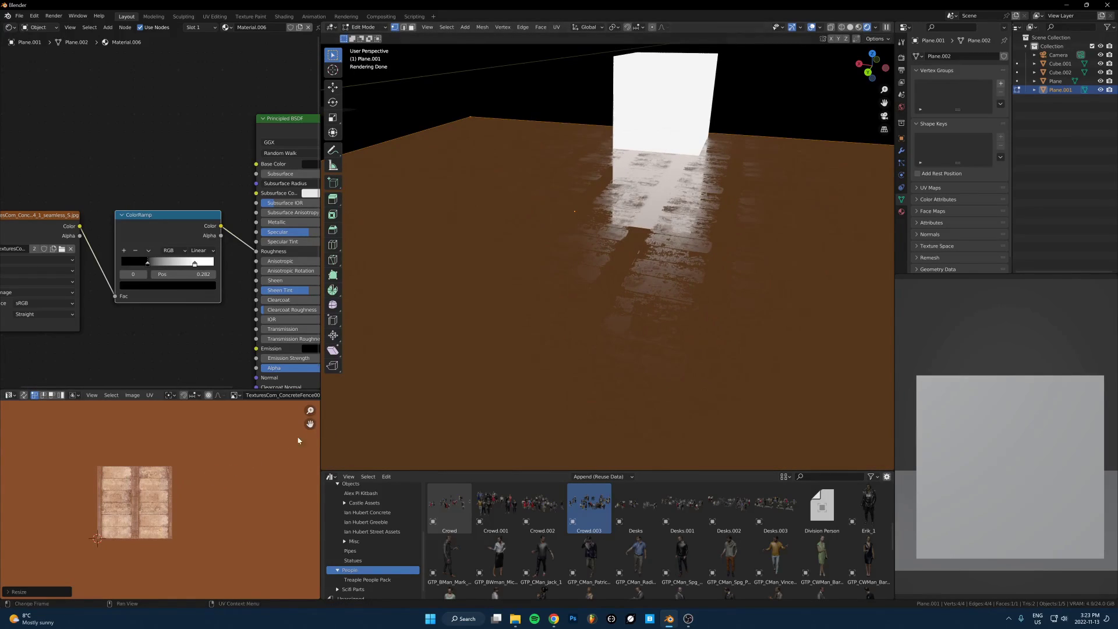
key(s)
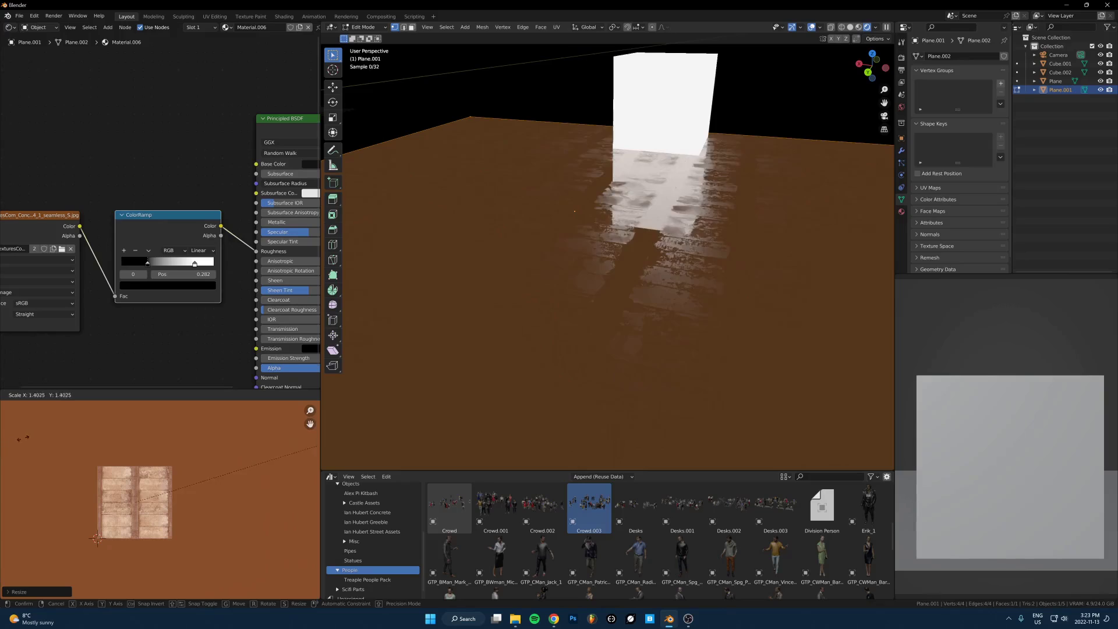
click(197, 481)
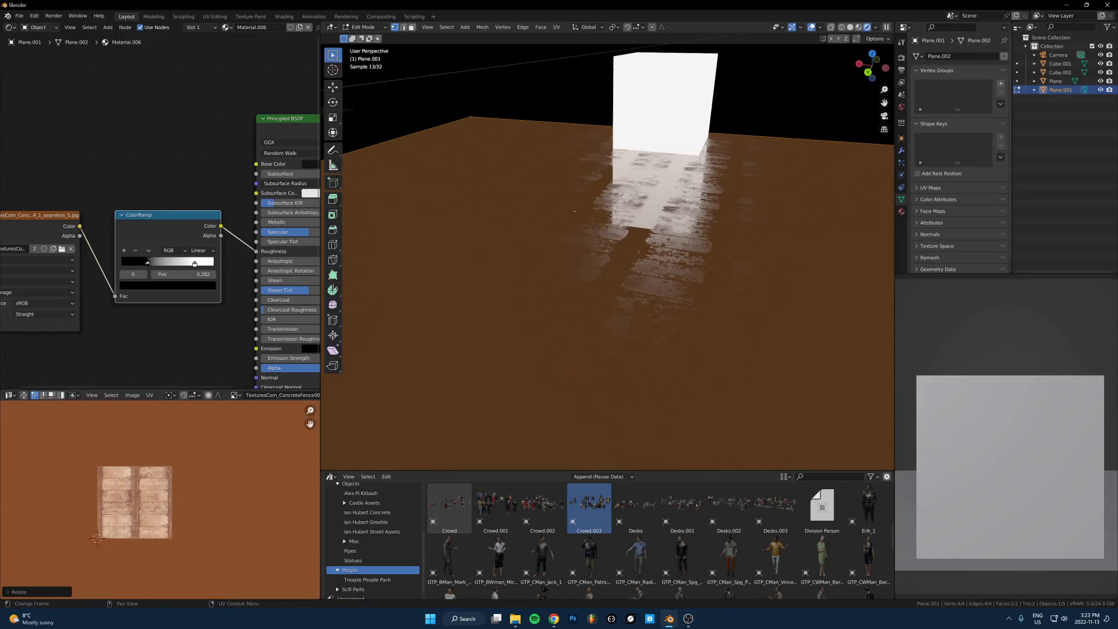
key(Tab)
View the cube's reflection head-on and scale the plane's UVs up again for smaller texture tiles.
middle_drag(619, 306, 655, 284)
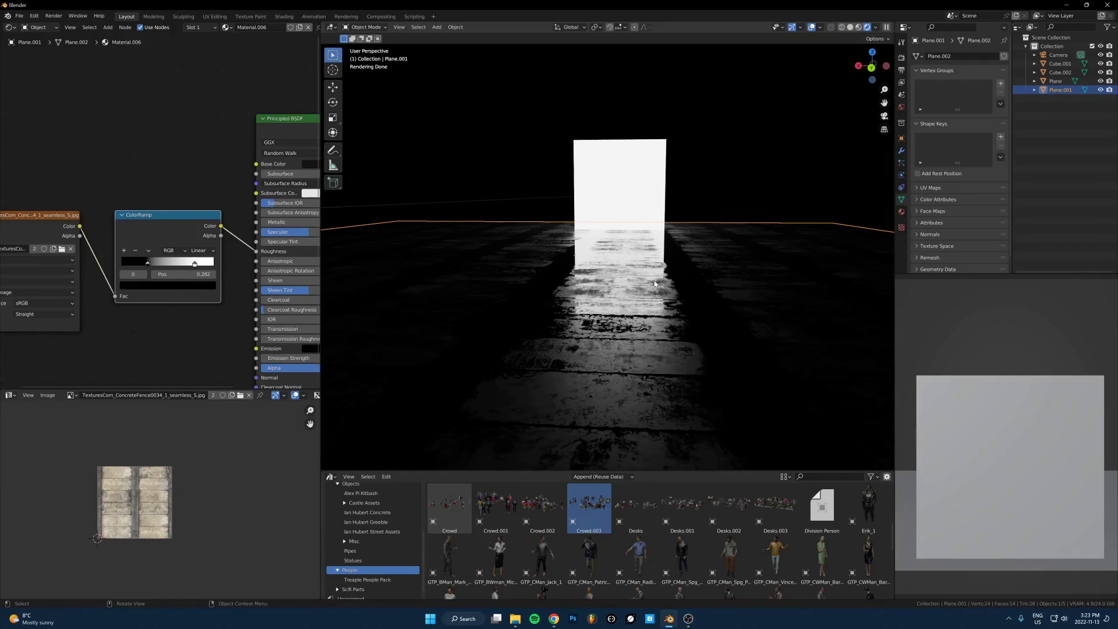
key(Tab)
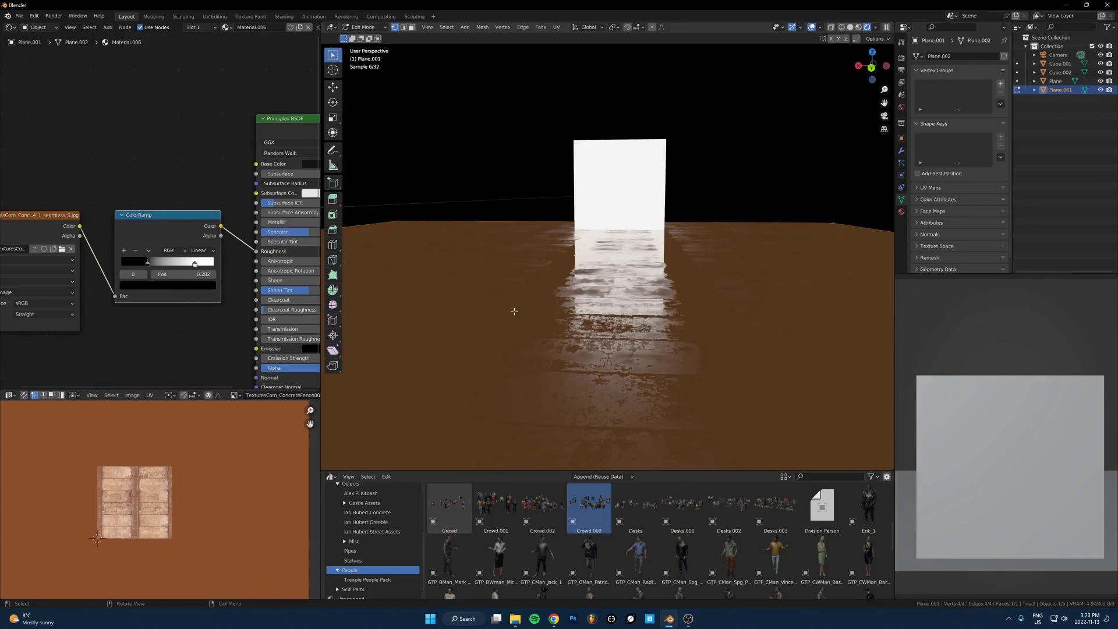
key(Tab)
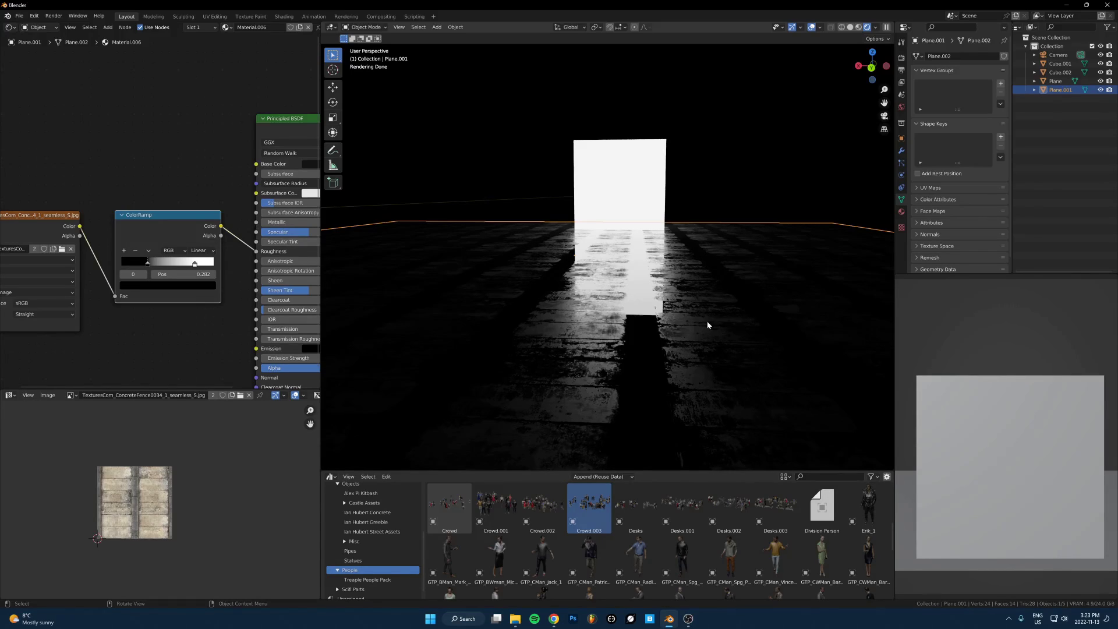
Examine the concrete floor's reflections from several distances and check the Plate Fence photo textures on textures.com.
scroll(636, 278, down, 2)
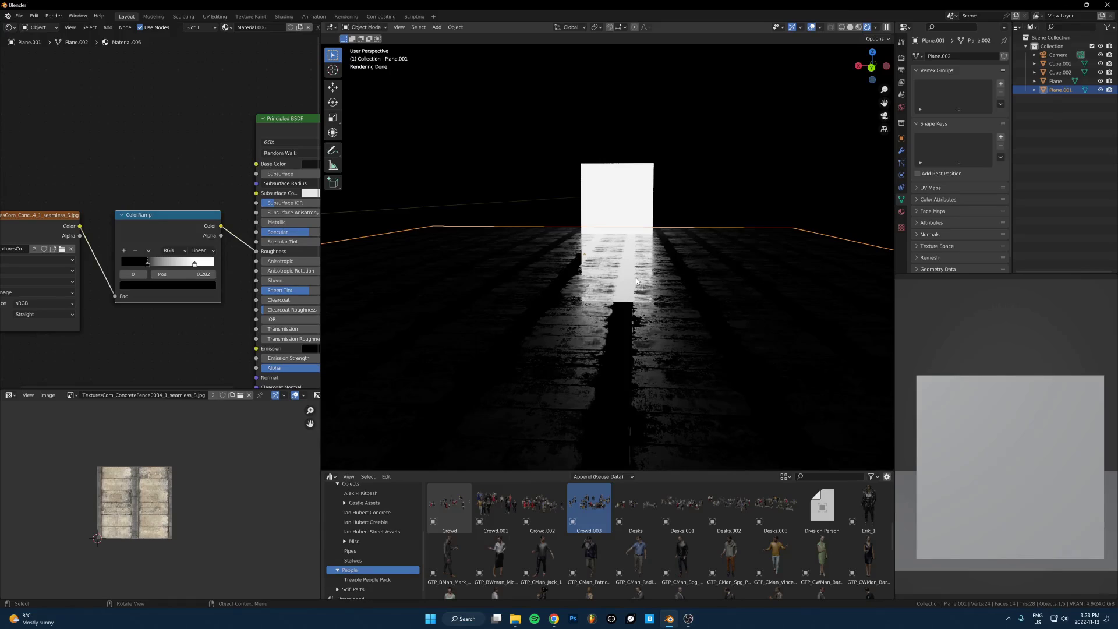
click(627, 217)
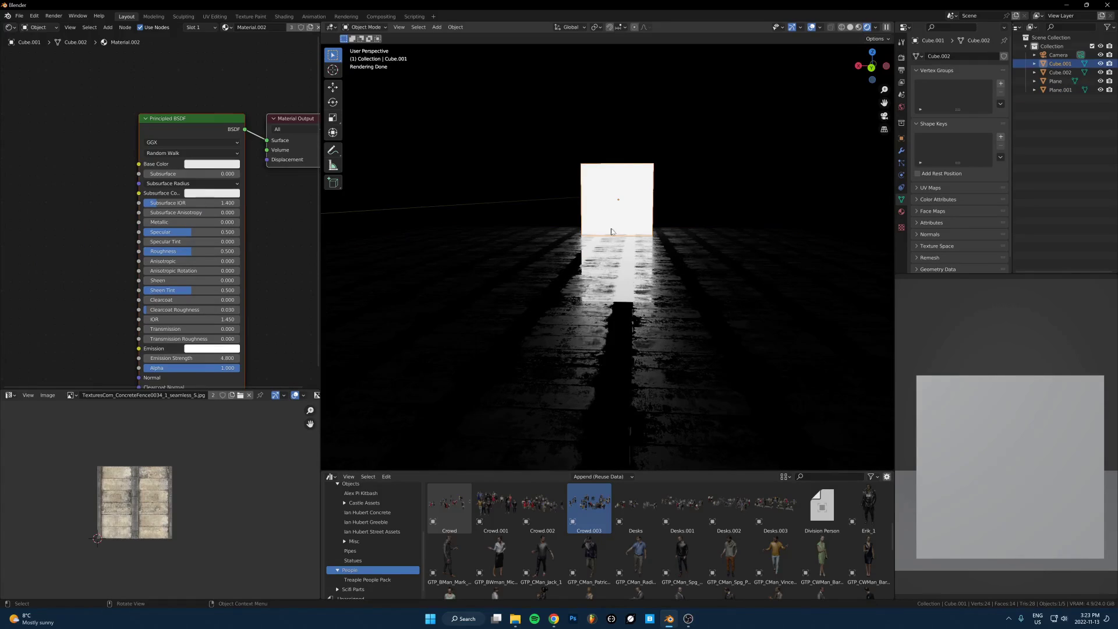
click(632, 275)
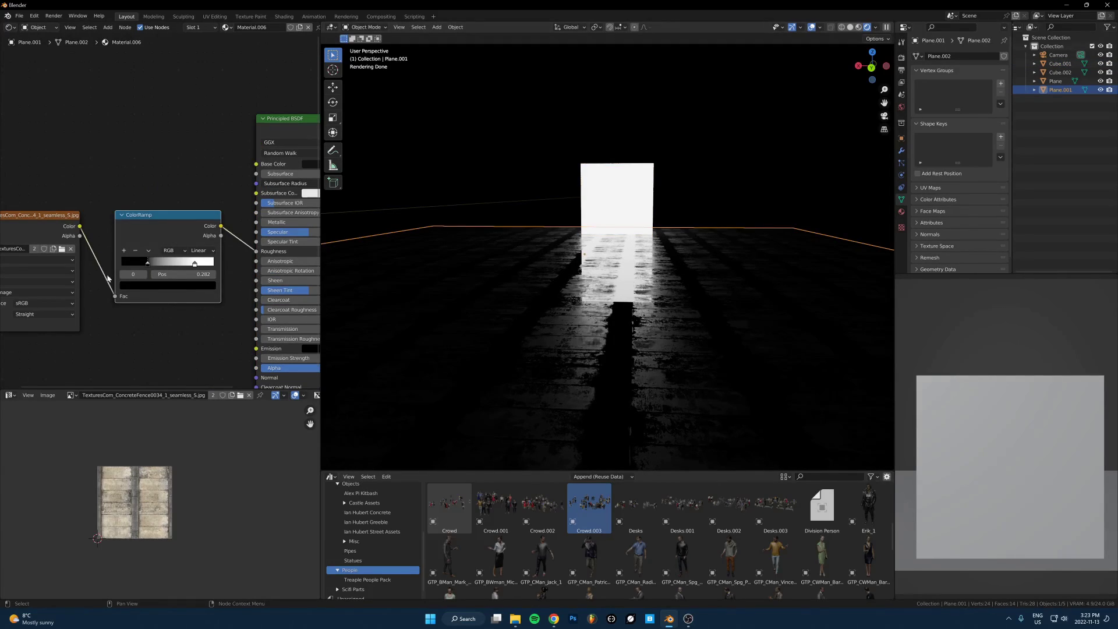
click(554, 619)
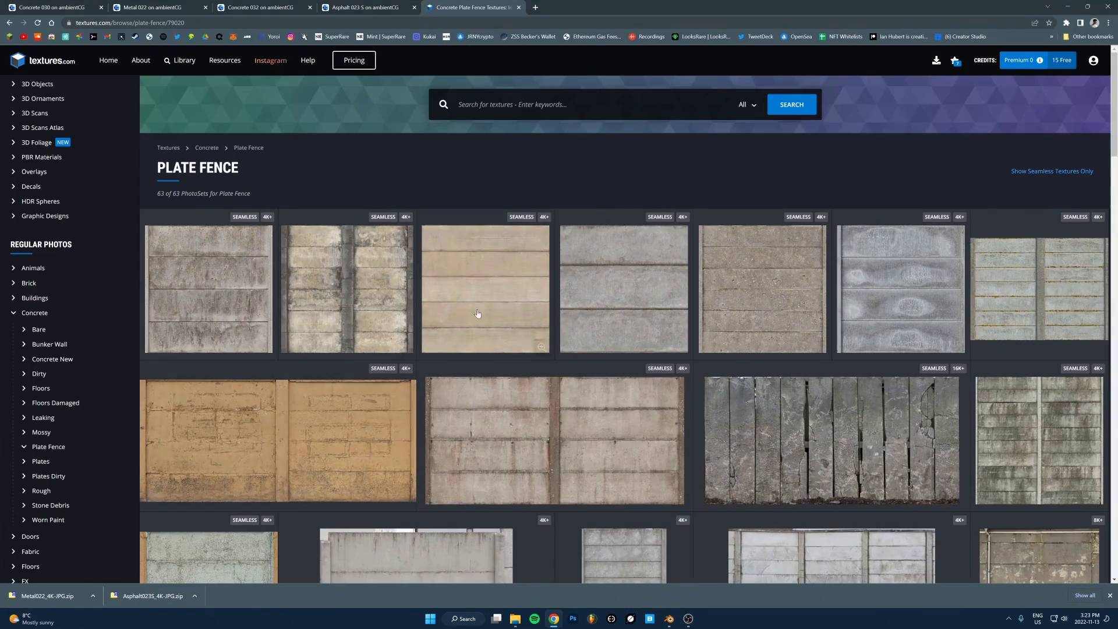
key(alt+Tab)
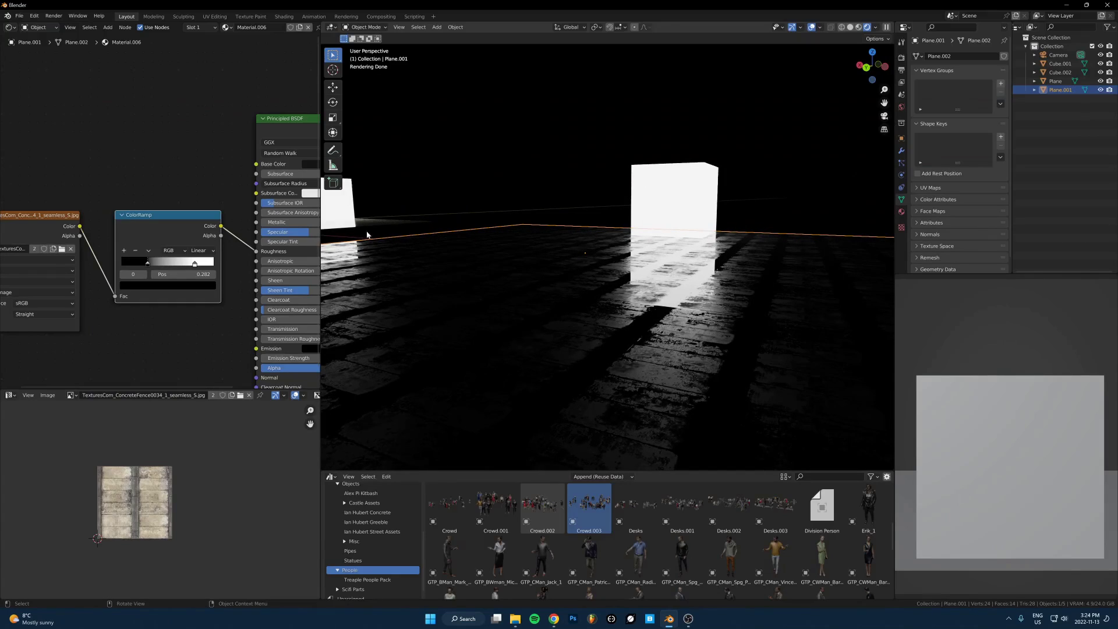
scroll(592, 253, down, 2)
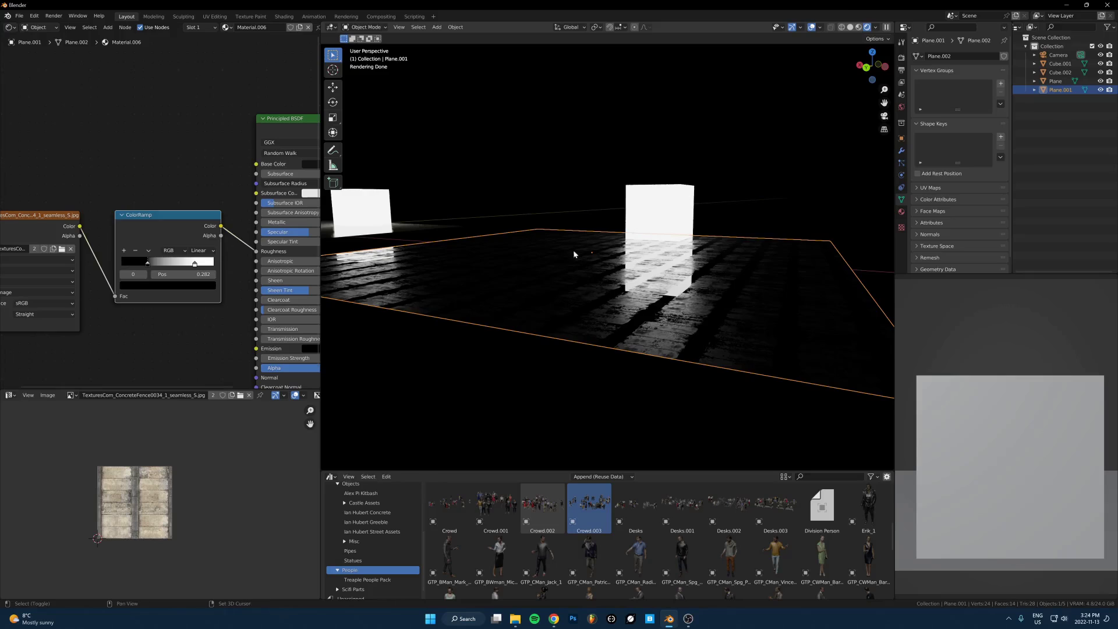
scroll(573, 251, up, 3)
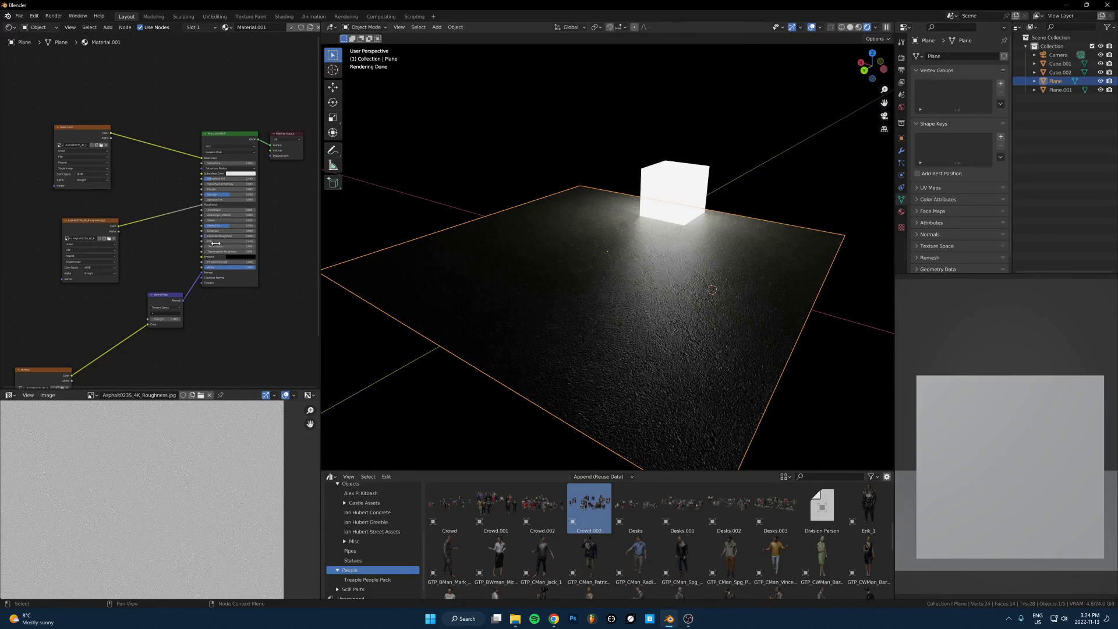
Move the asphalt material's Normal image node directly beneath the roughness image node.
scroll(77, 323, up, 2)
middle_drag(55, 355, 82, 259)
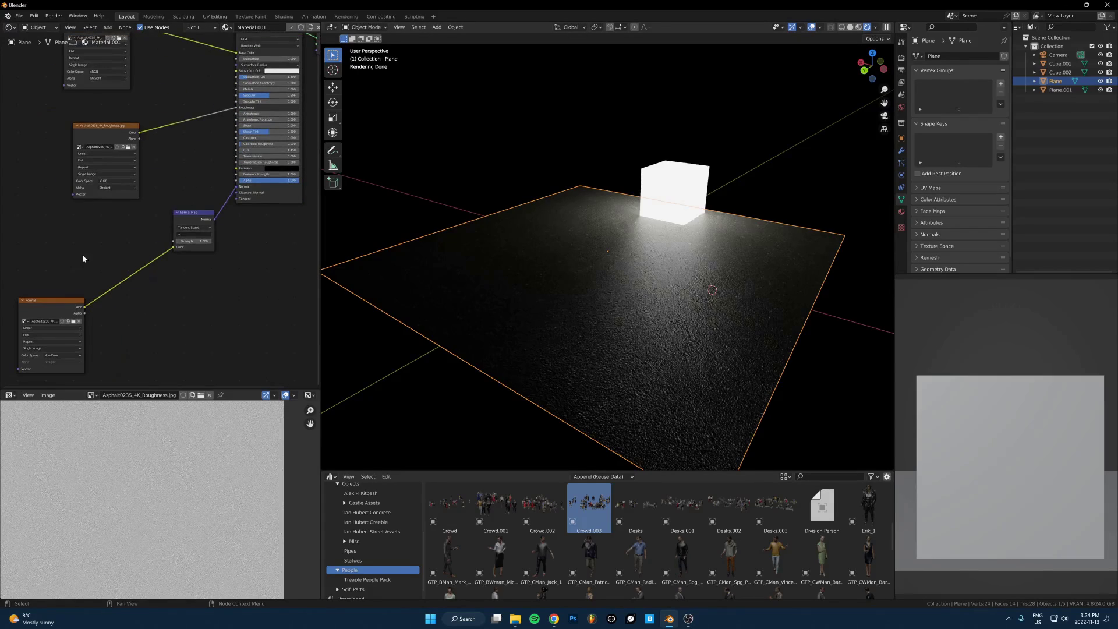
drag(47, 312, 101, 264)
scroll(187, 173, up, 1)
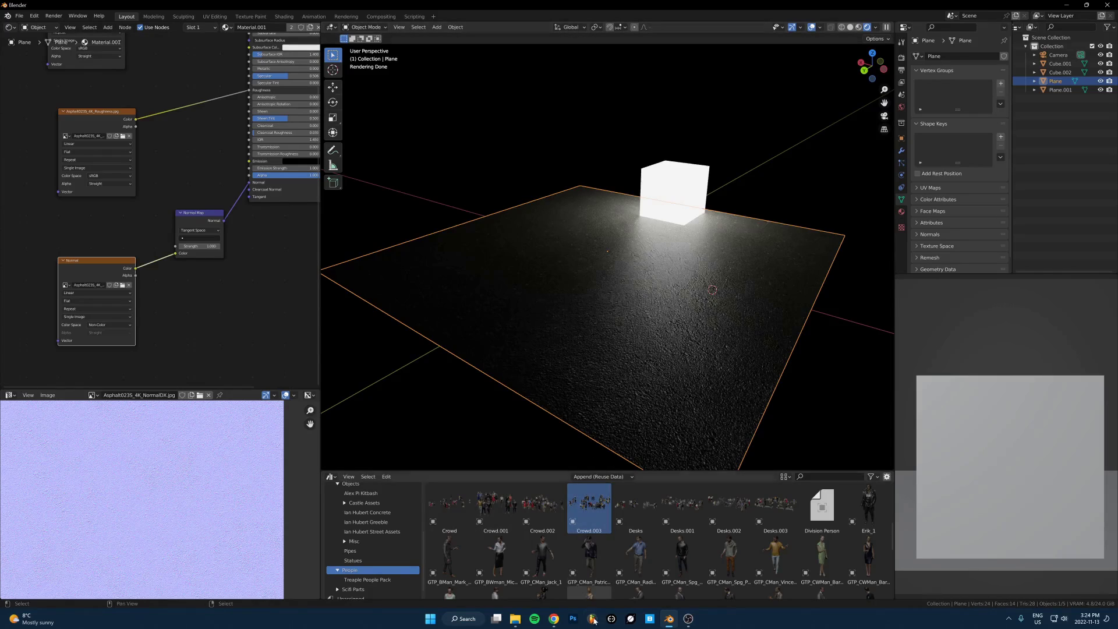
Switch to the browser to view the Asphalt 023 S material page on ambientCG, and return to Blender.
click(554, 618)
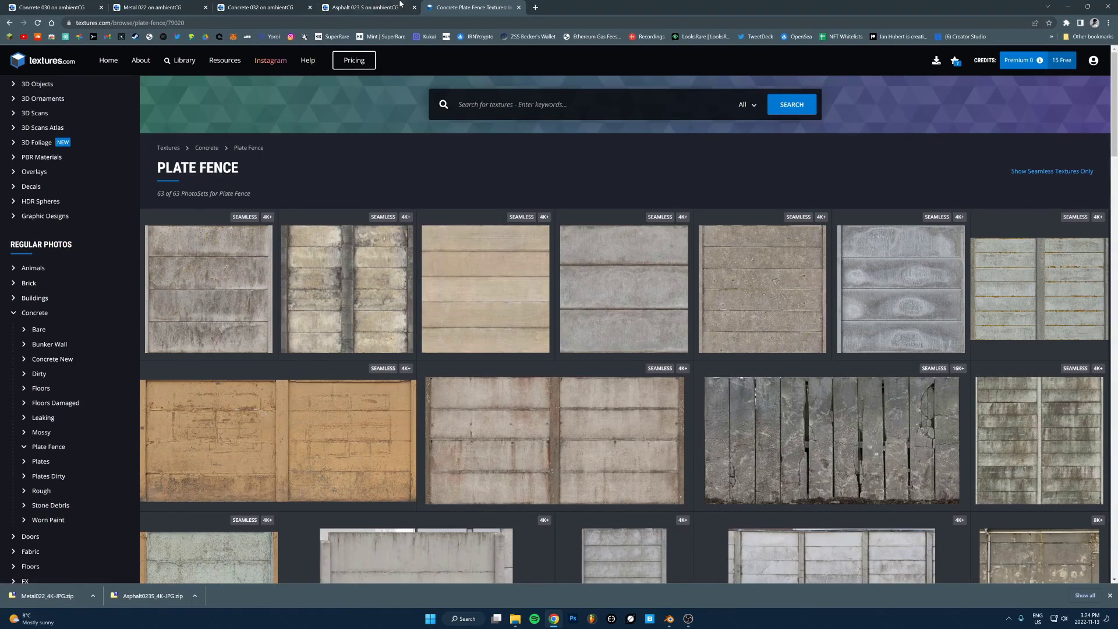
key(ctrl+shift+Tab)
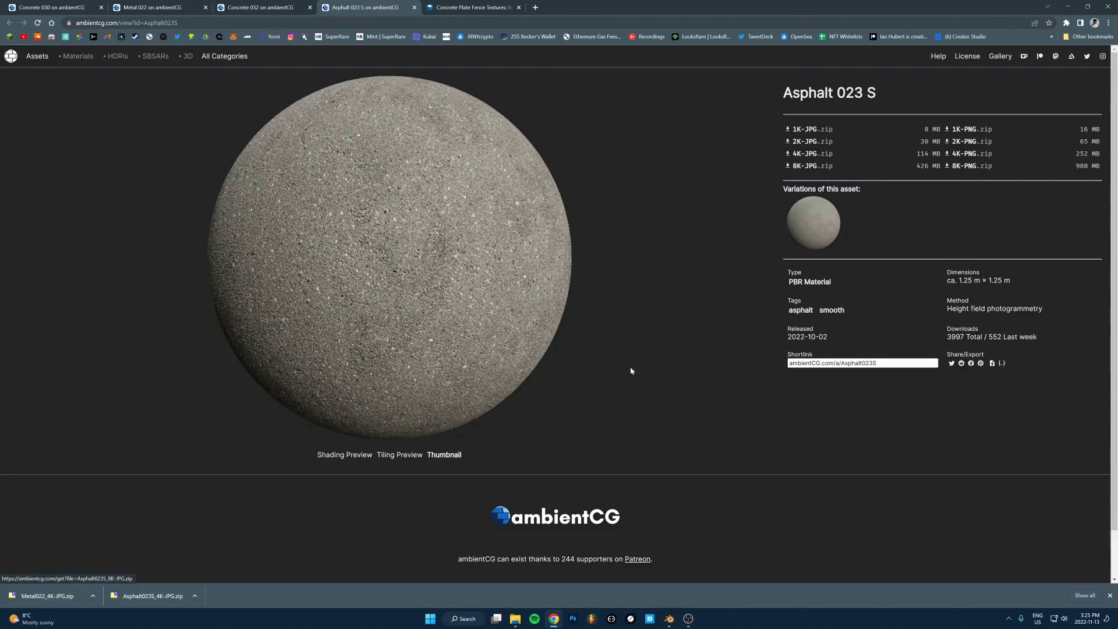
key(alt+Tab)
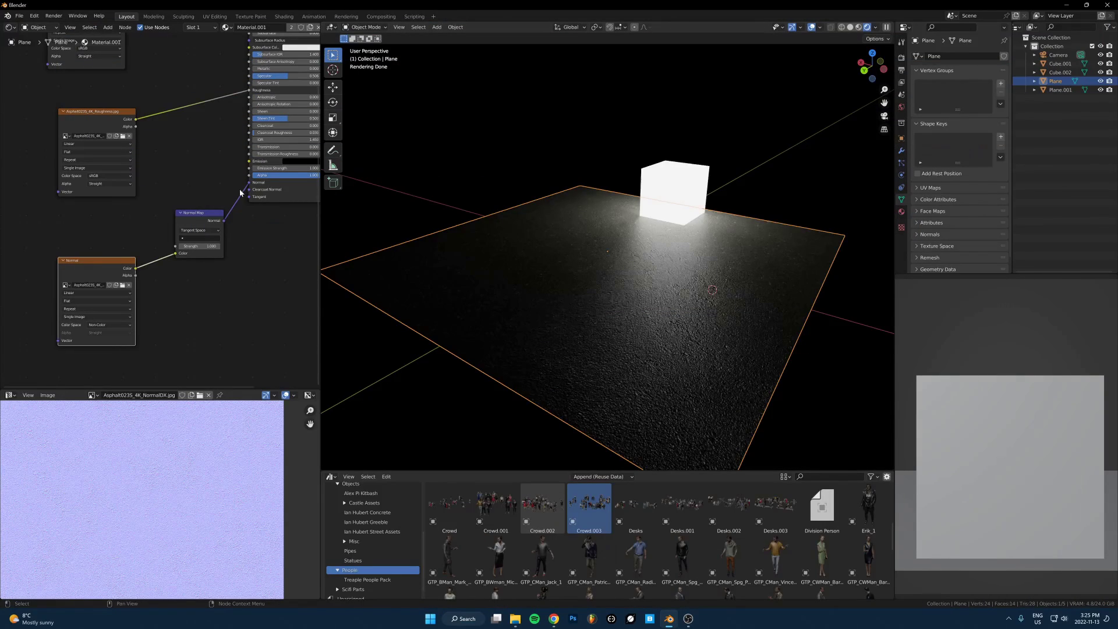
Review the asphalt material's base color, roughness and normal image nodes and their effect on the floor up close.
middle_drag(157, 142, 164, 228)
scroll(164, 227, down, 3)
click(104, 90)
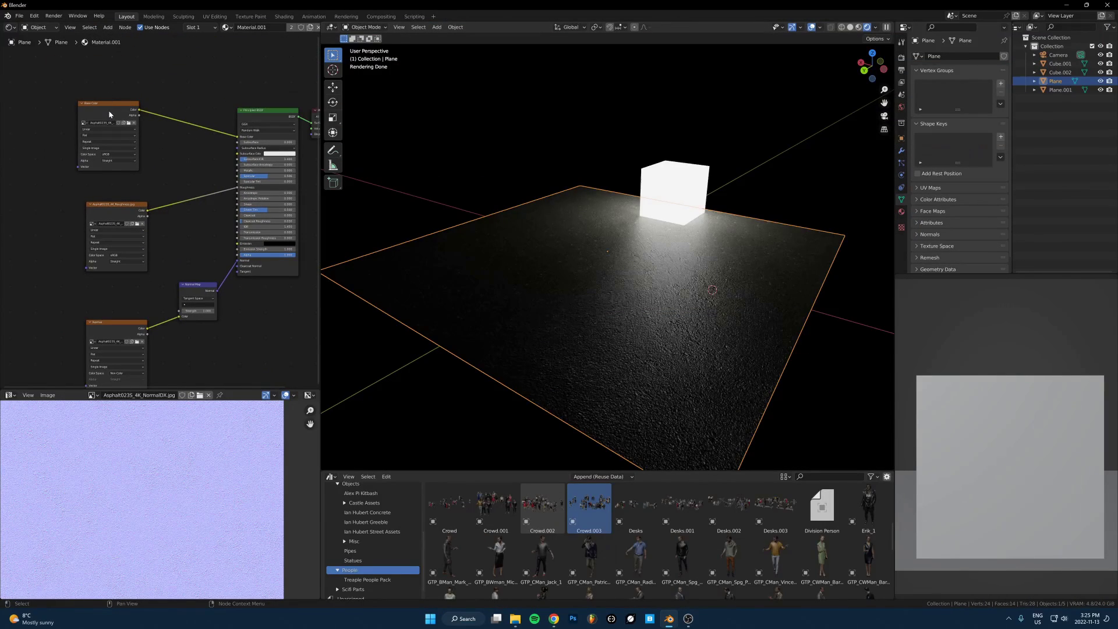
click(122, 217)
click(119, 328)
scroll(599, 313, up, 2)
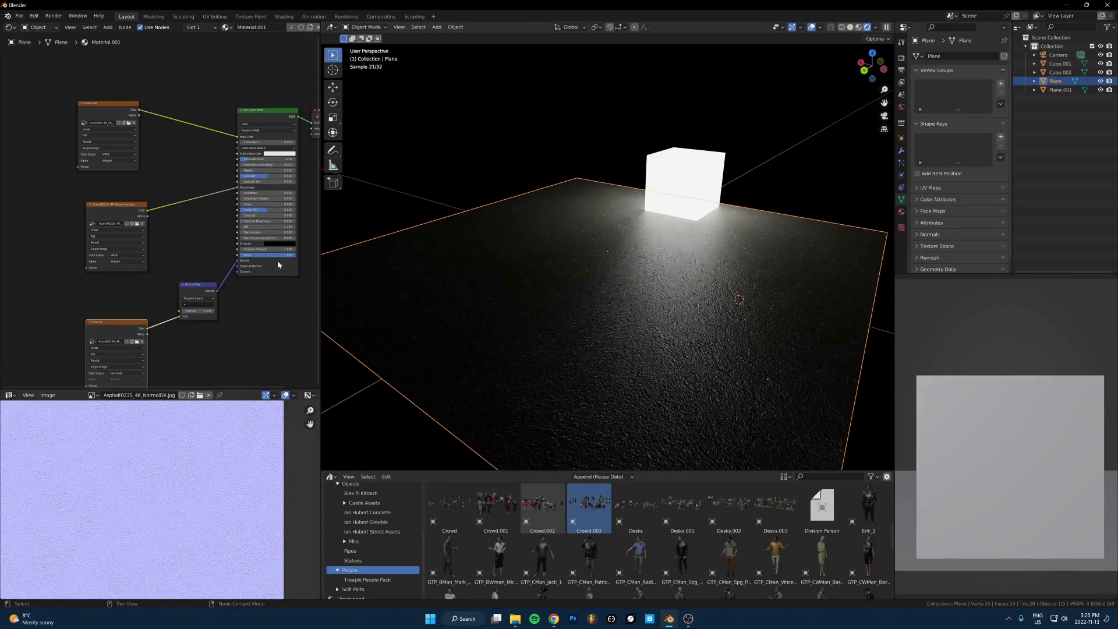
scroll(629, 318, up, 1)
scroll(219, 209, up, 2)
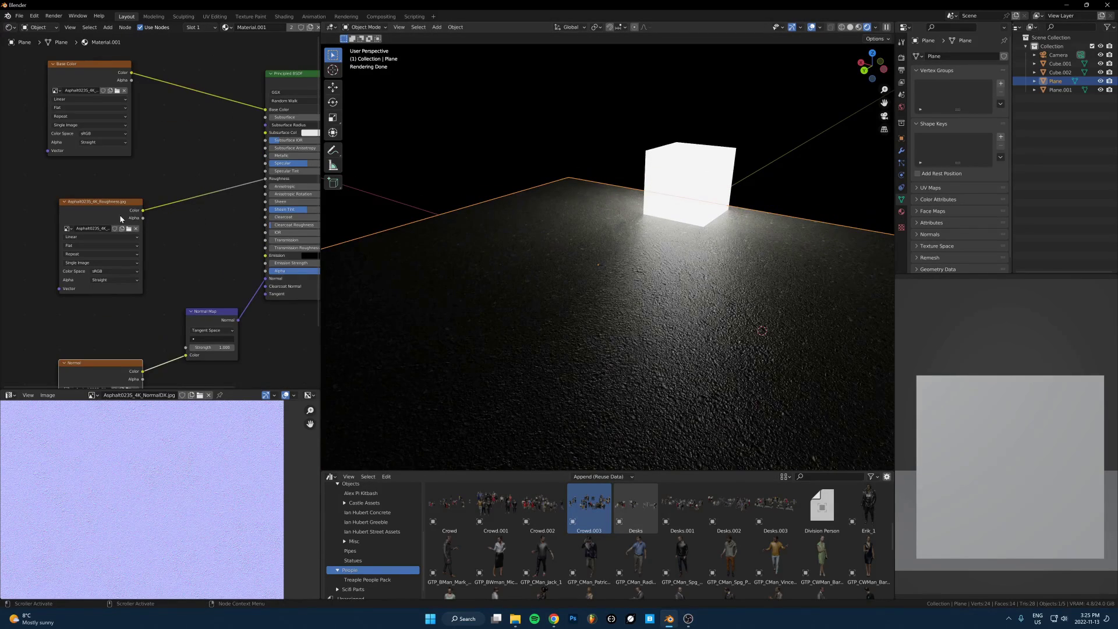
Disconnect the Asphalt023S roughness image from the Principled BSDF and move its node aside.
alt+drag(132, 211, 134, 212)
scroll(196, 227, down, 4)
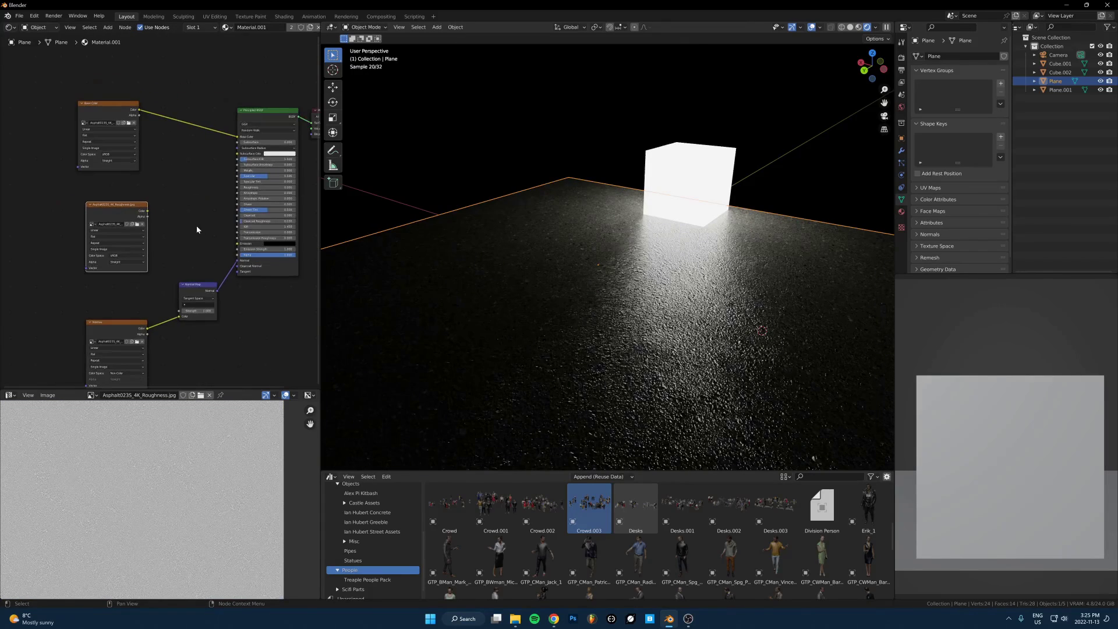
key(g)
click(85, 182)
Set the Principled BSDF's Roughness to 0 on the asphalt material.
scroll(291, 211, up, 4)
drag(292, 178, 266, 179)
middle_drag(276, 179, 245, 172)
scroll(586, 300, down, 3)
scroll(675, 296, up, 3)
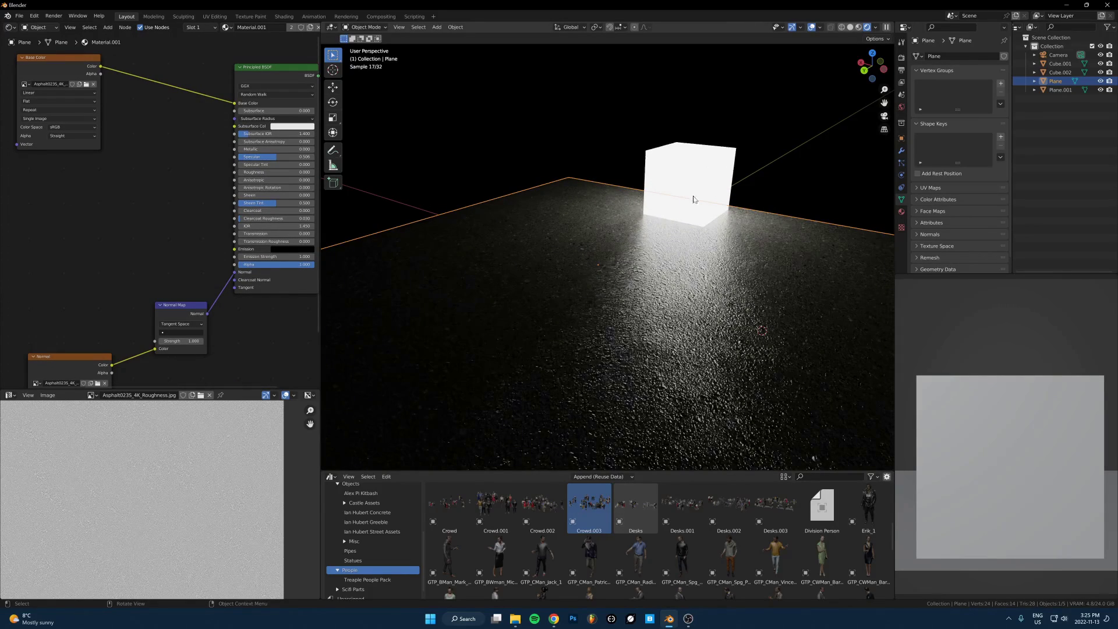
Shift the Normal image node slightly away from the Normal Map node.
scroll(298, 329, up, 2)
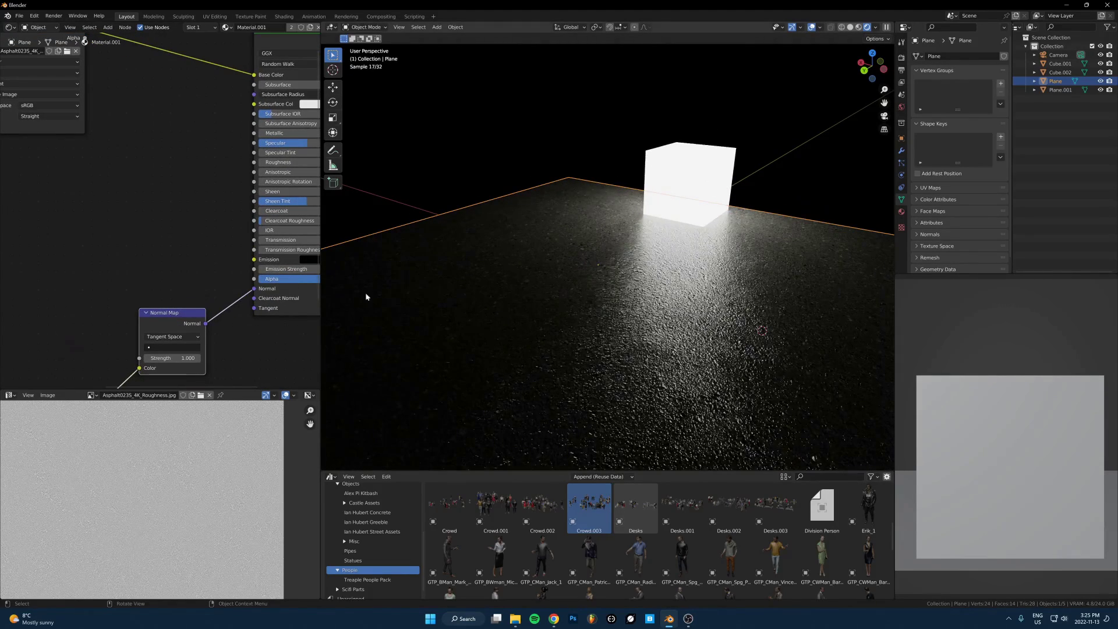
middle_drag(216, 326, 213, 272)
scroll(213, 273, down, 3)
drag(75, 333, 63, 329)
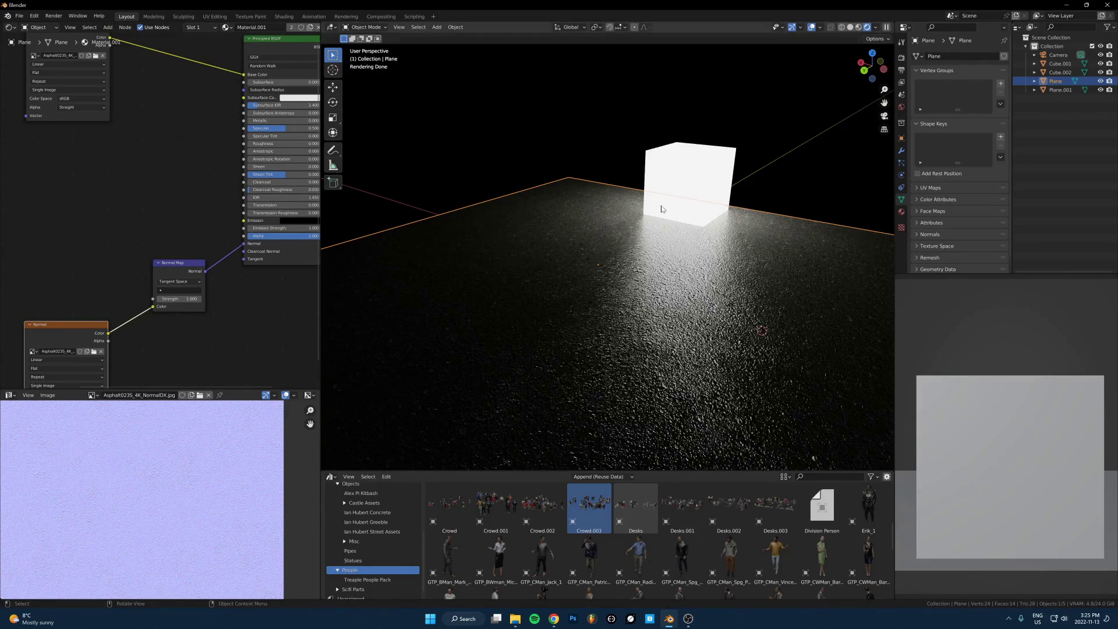
Try the floor with the Normal Map disconnected from the Principled BSDF, and undo the disconnection.
scroll(308, 313, up, 2)
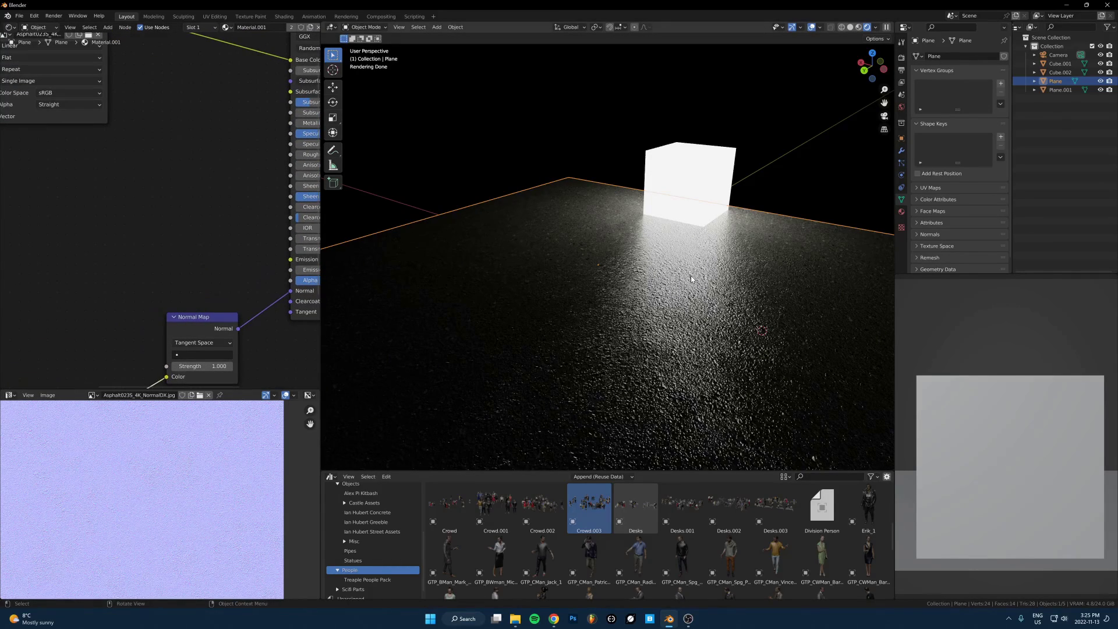
drag(291, 292, 245, 290)
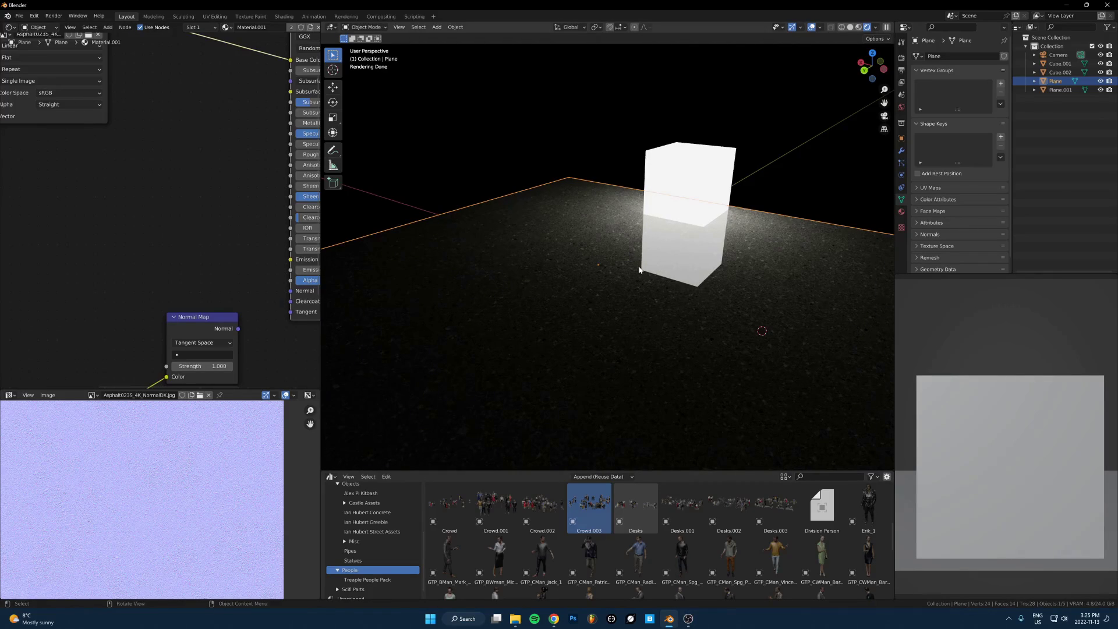
key(ctrl+z)
Move the Normal Map node farther from the Principled BSDF.
drag(215, 317, 163, 287)
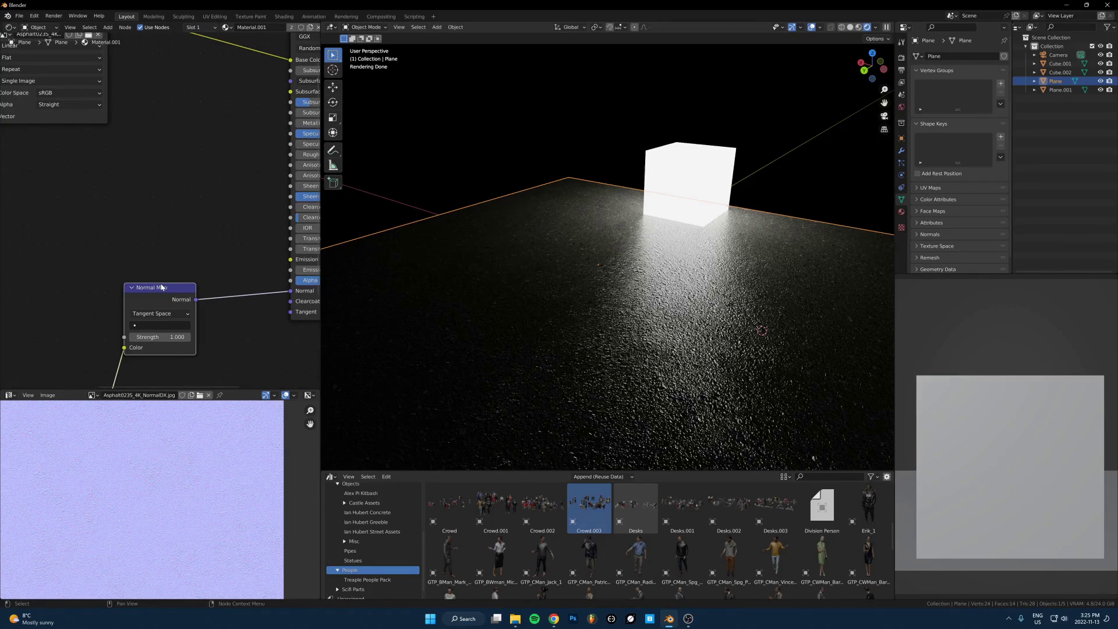
scroll(163, 287, down, 3)
Switch to the browser to view the Concrete 032 and Metal 022 pages on ambientCG, and return to Blender.
click(559, 616)
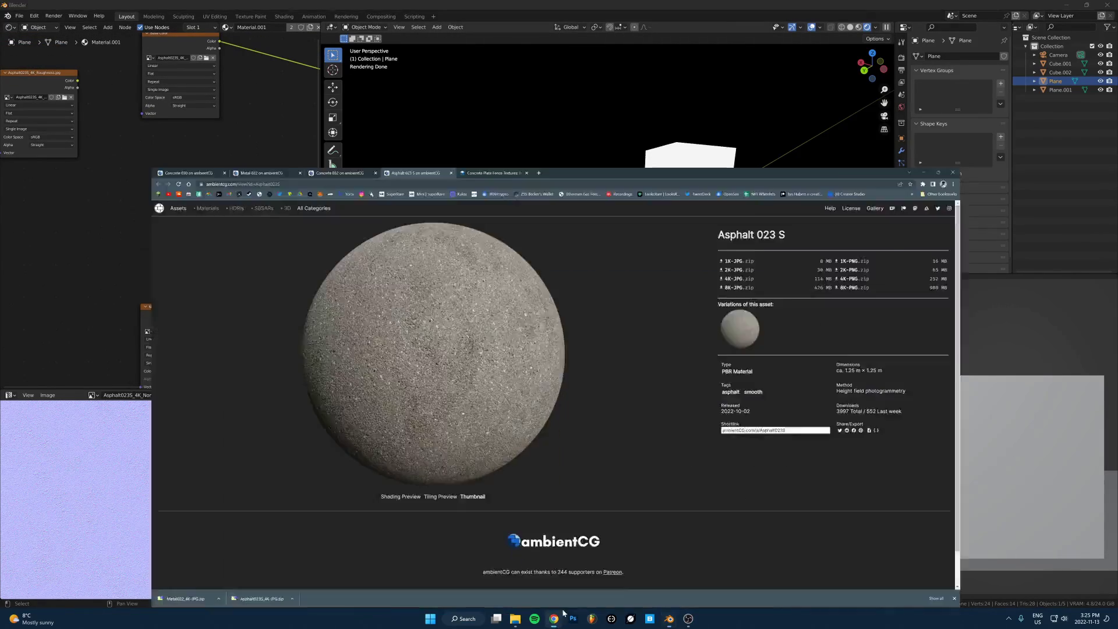
click(472, 7)
click(262, 7)
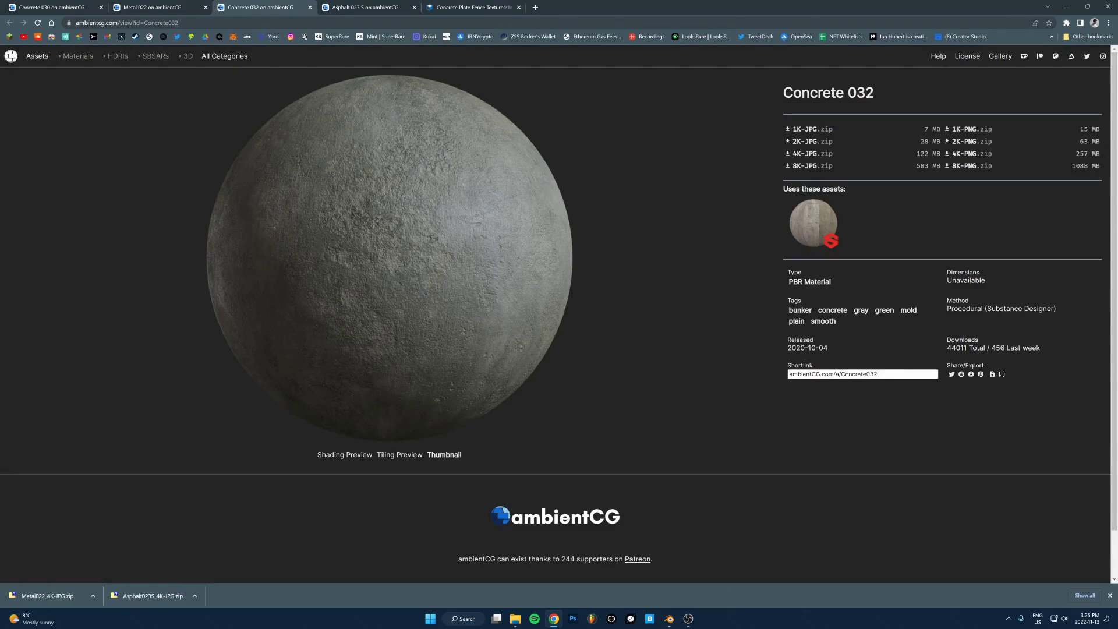
click(171, 5)
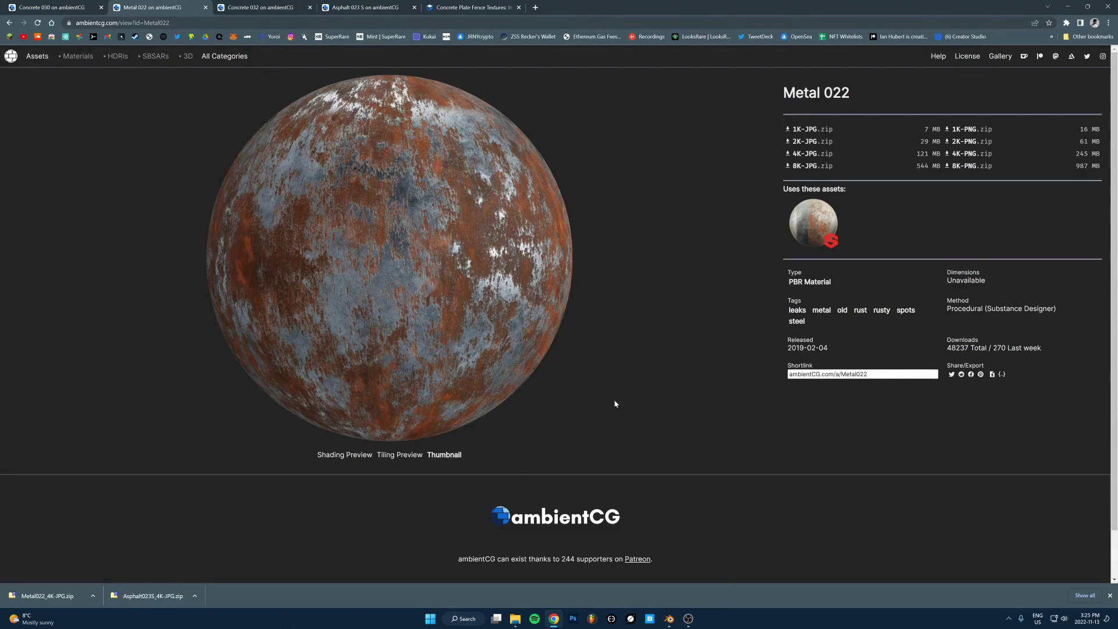
click(553, 618)
Bring Metal022_4K_Roughness.jpg from the file browser into the material and connect its Color to the Normal Map's Strength.
click(515, 619)
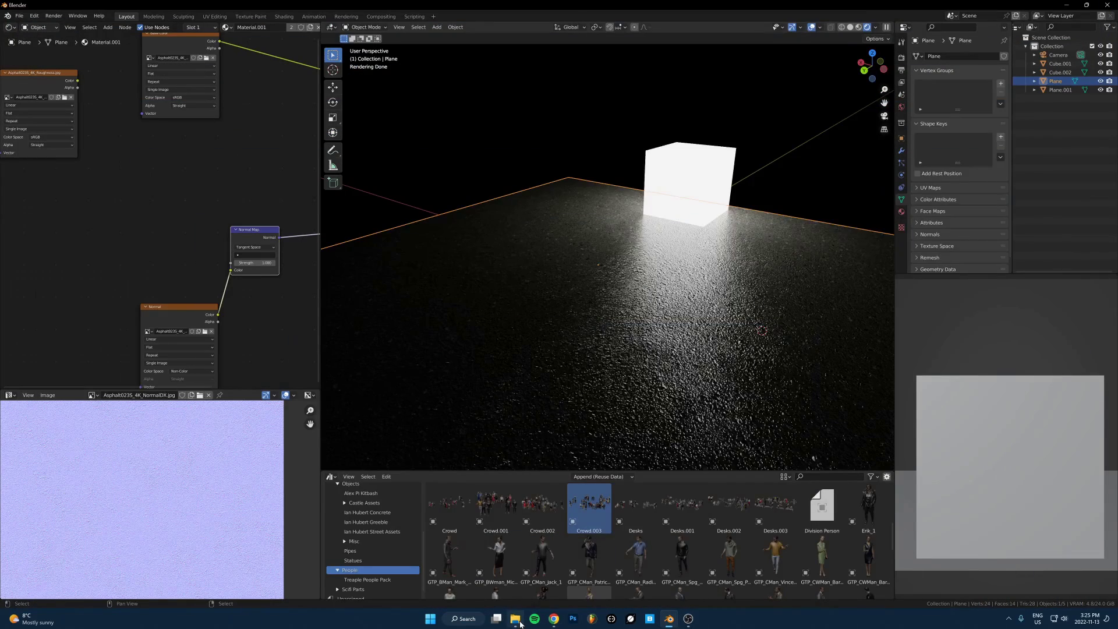
drag(975, 96, 79, 195)
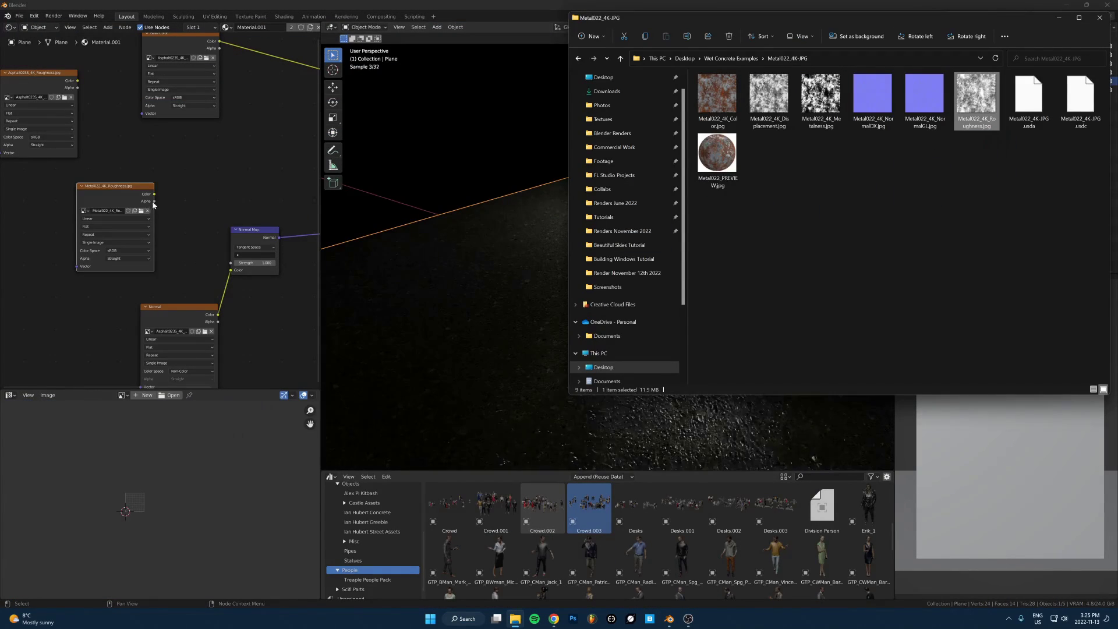
drag(154, 195, 231, 263)
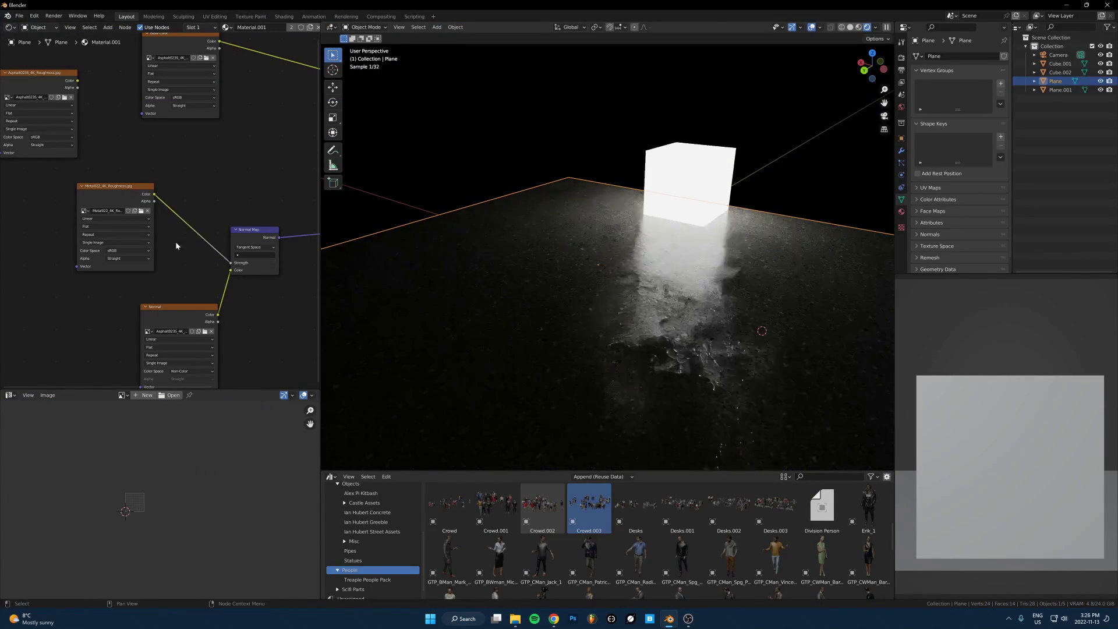
Enlarge the image editor to examine Metal022_4K_Roughness.jpg closely, and give the node editor back more height.
key(Tab)
key(Tab)
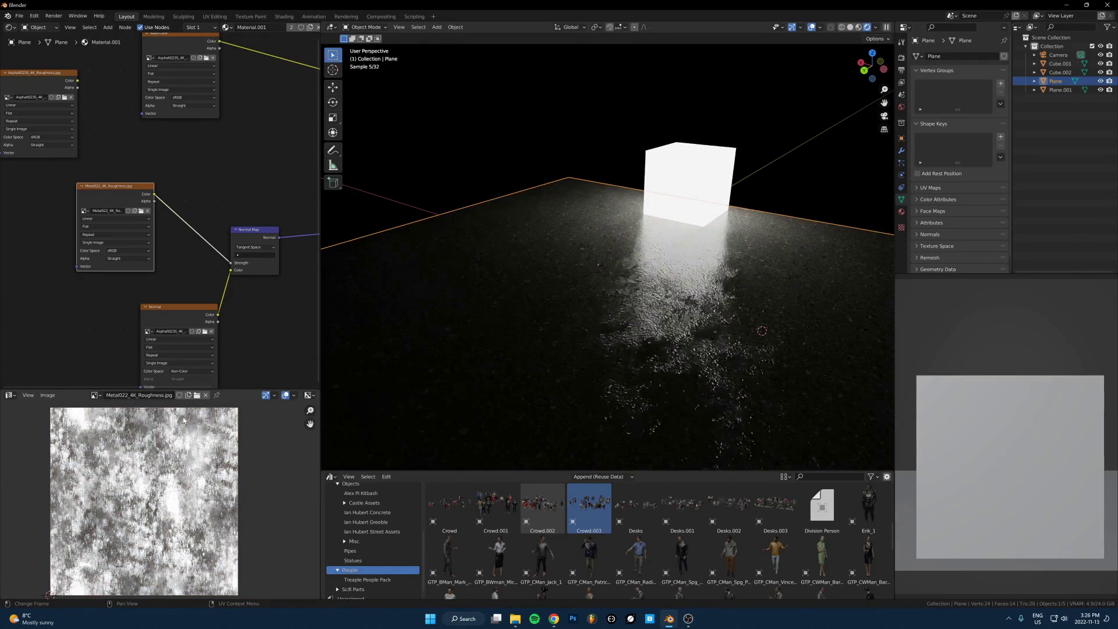
drag(230, 389, 230, 229)
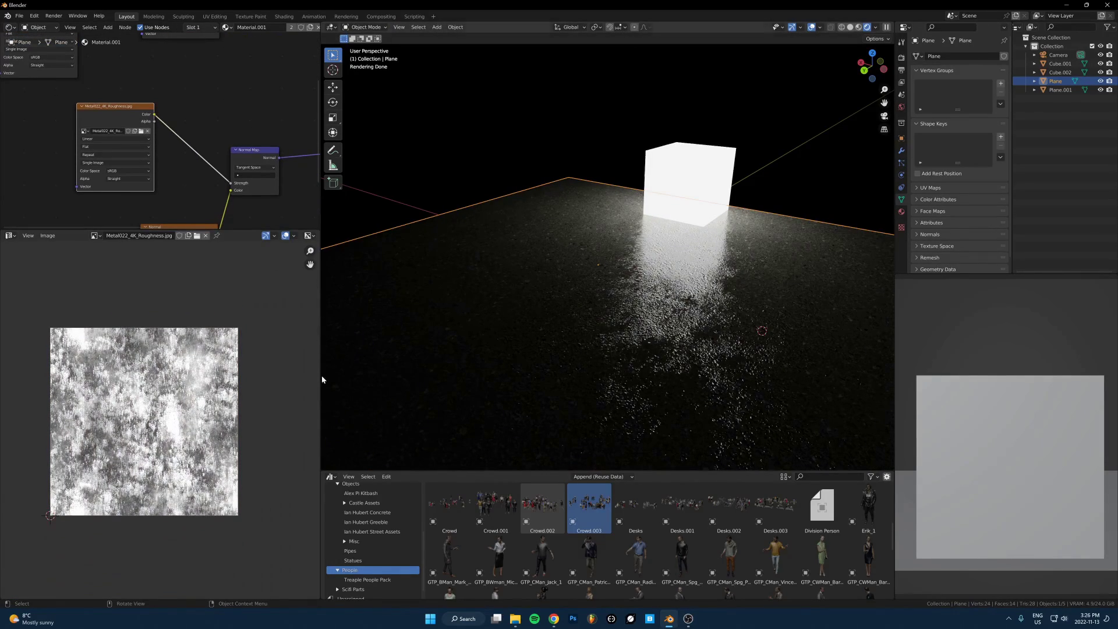
drag(320, 379, 434, 379)
scroll(196, 399, up, 3)
middle_drag(229, 451, 300, 452)
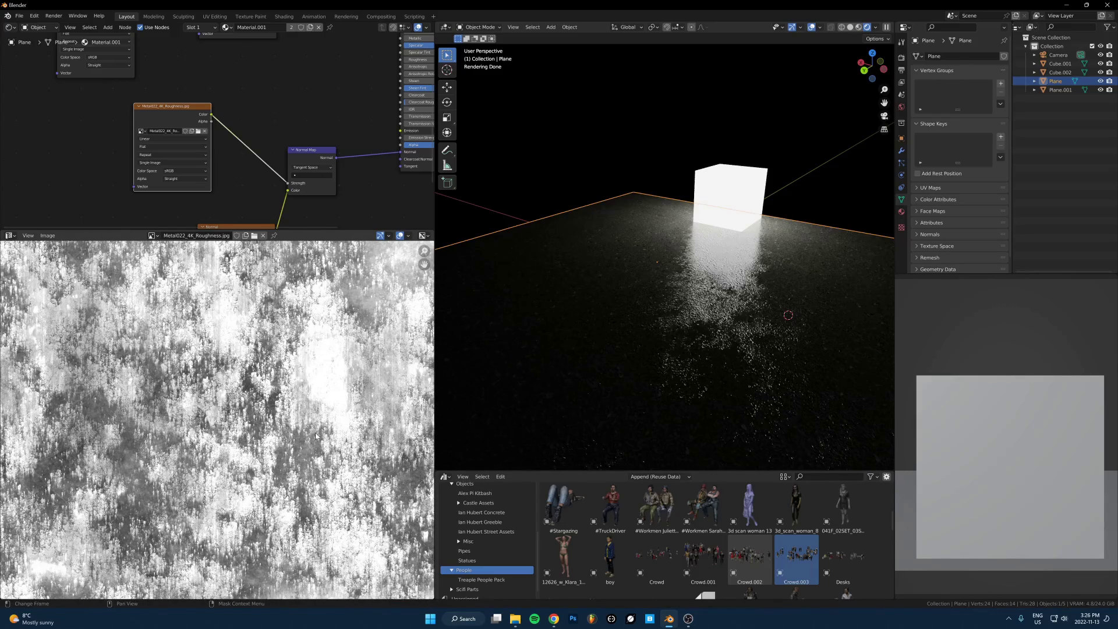
right_click(346, 227)
key(Escape)
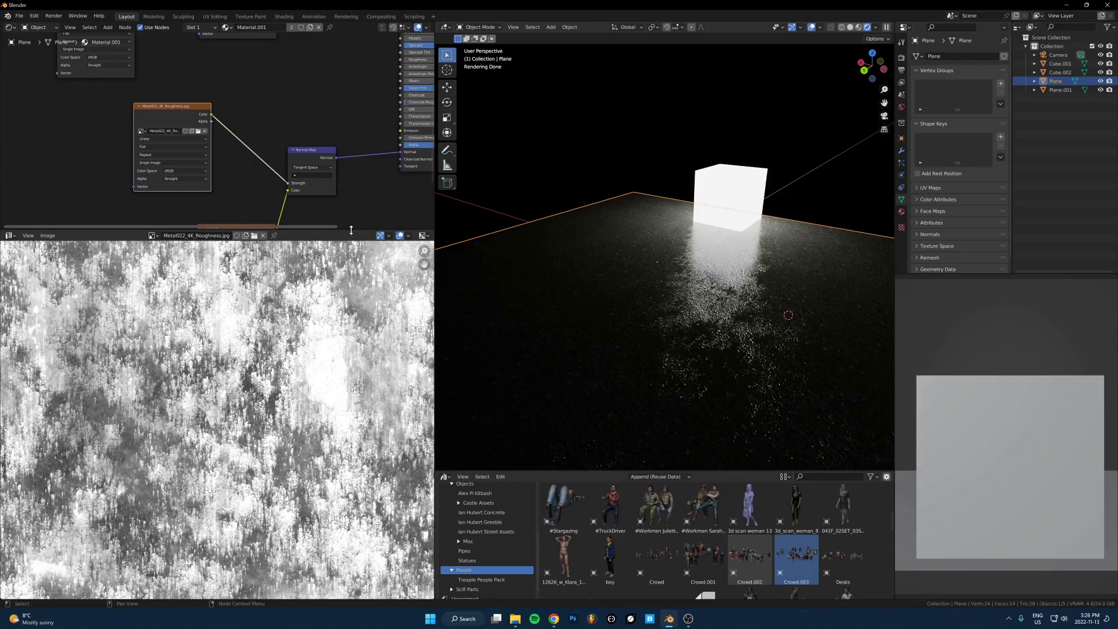
drag(348, 230, 326, 350)
key(shift+a)
text(snoise)
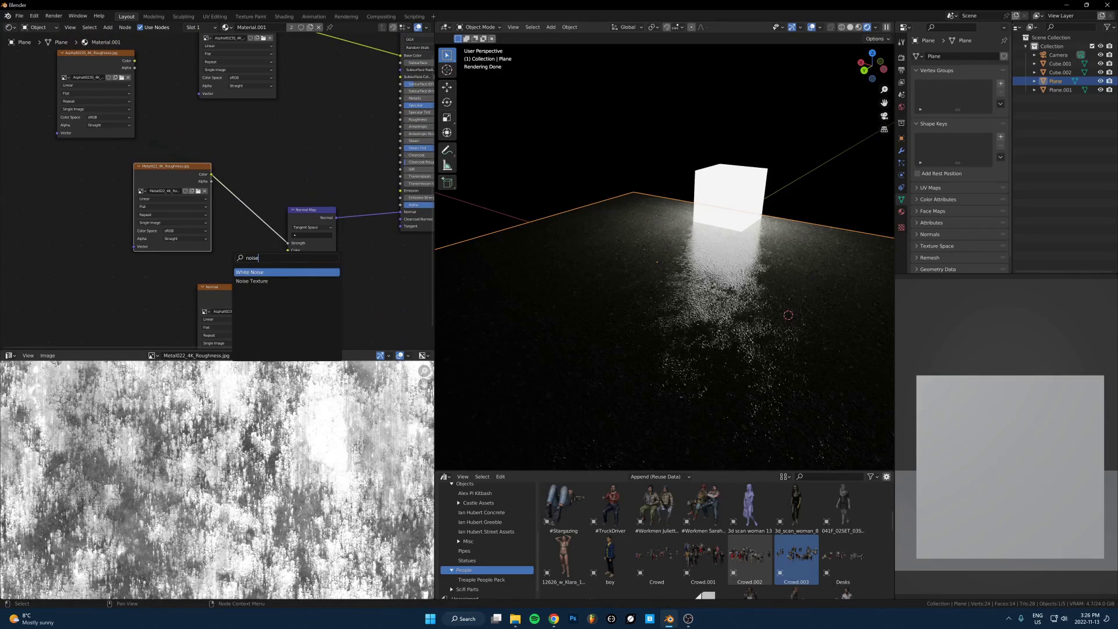
key(Down)
key(Return)
key(Escape)
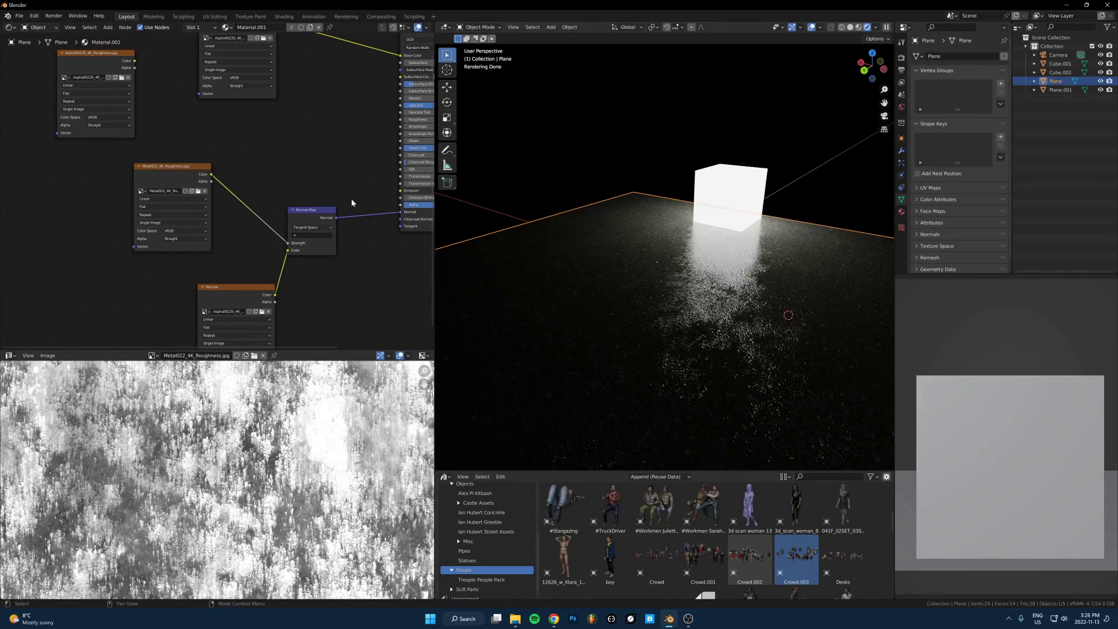
key(shift+a)
key(s)
scroll(279, 480, down, 1)
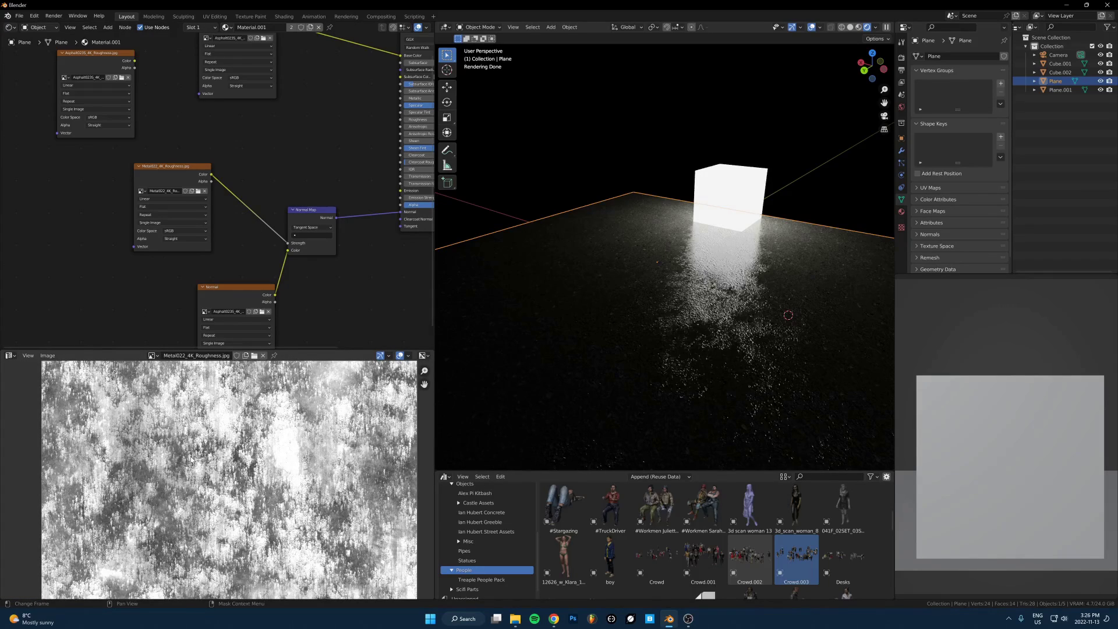
Insert a ColorRamp node between the Metal022_4K_Roughness.jpg texture and the Normal Map's Strength, making room for it.
scroll(246, 284, up, 1)
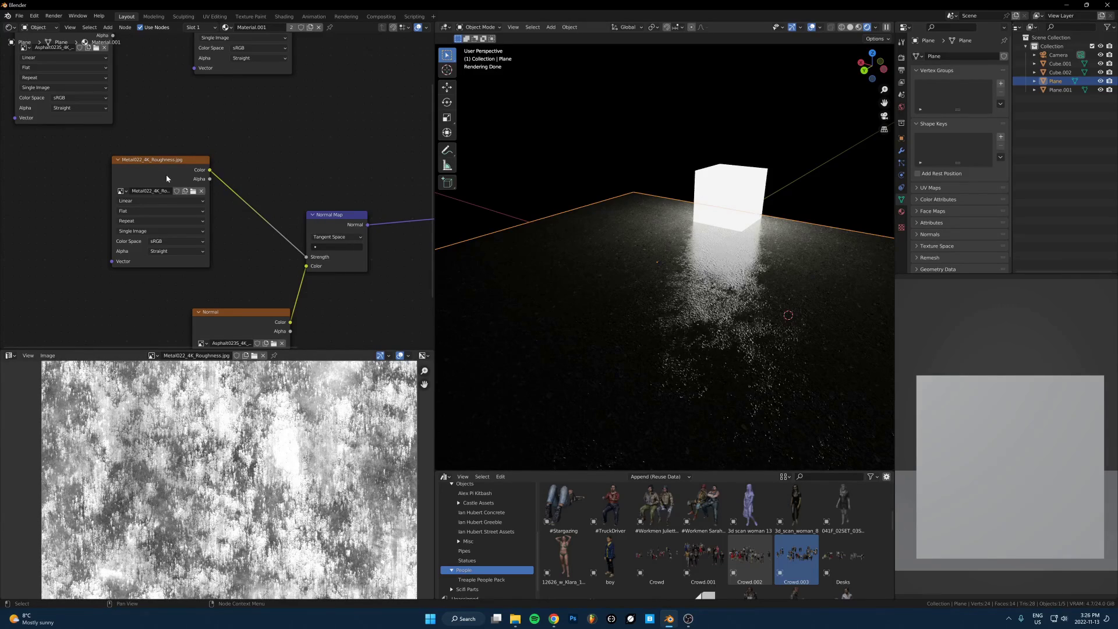
drag(166, 178, 146, 179)
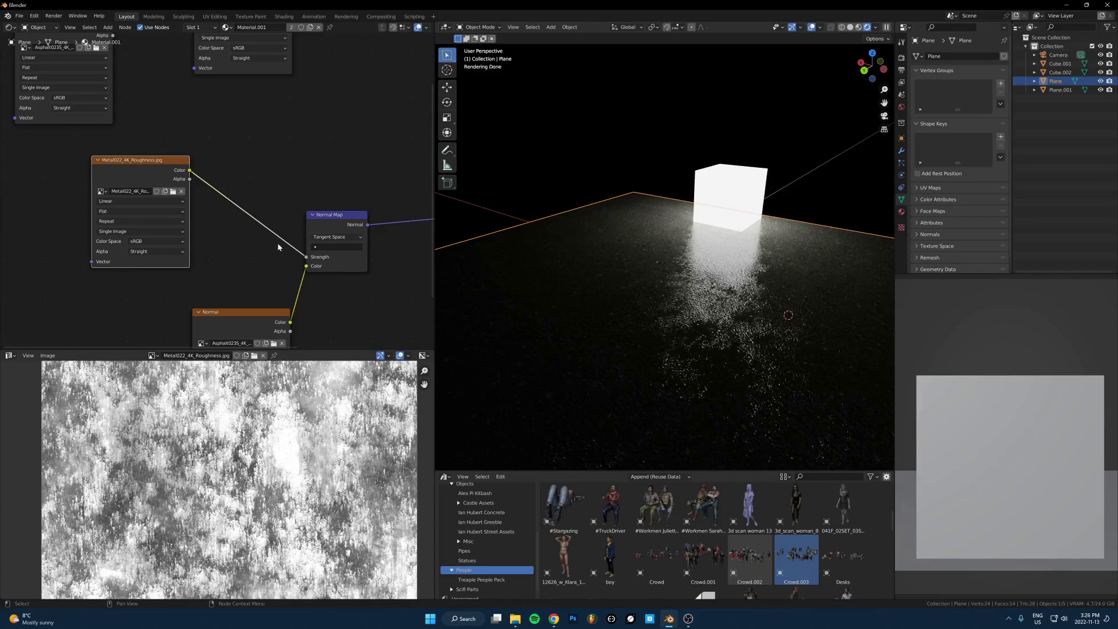
scroll(278, 247, up, 1)
key(shift+a)
text(cp)
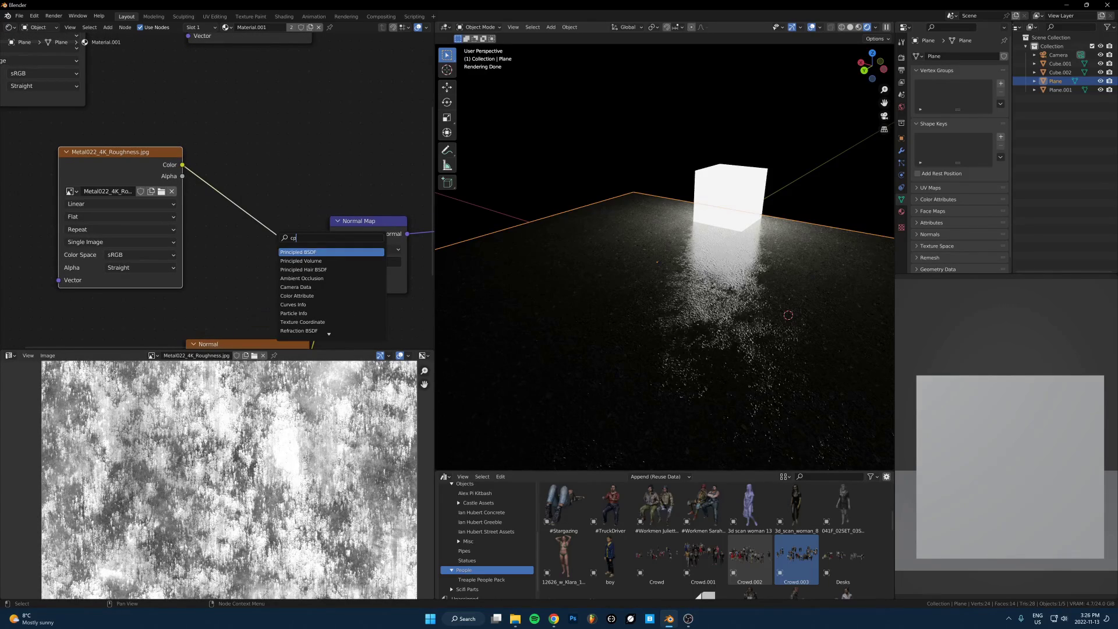
key(BackSpace)
text(o)
click(317, 252)
click(298, 228)
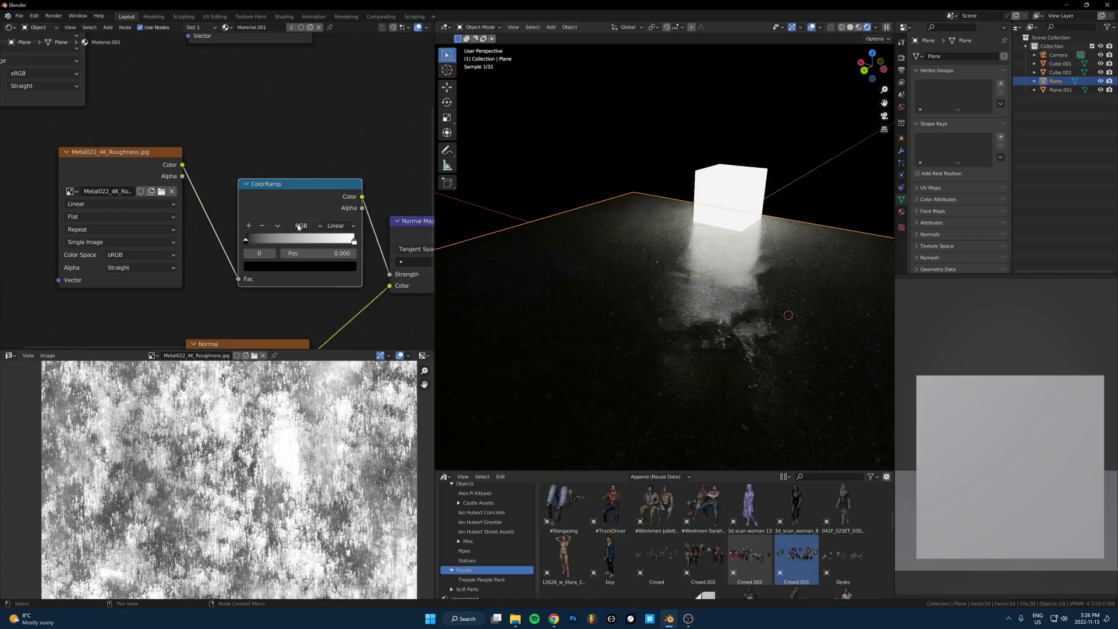
Increase the ColorRamp's contrast by moving the black stop inward and the white stop to 0.679, and inspect the floor's reflections.
middle_drag(298, 227, 199, 231)
drag(146, 245, 179, 244)
drag(254, 245, 220, 244)
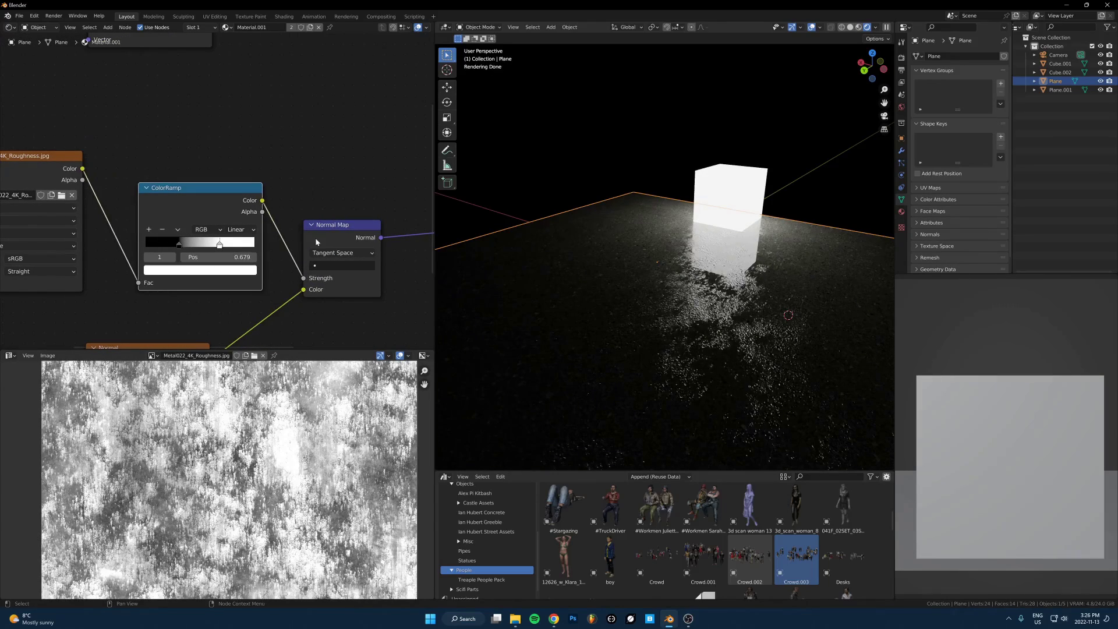
middle_drag(760, 256, 744, 255)
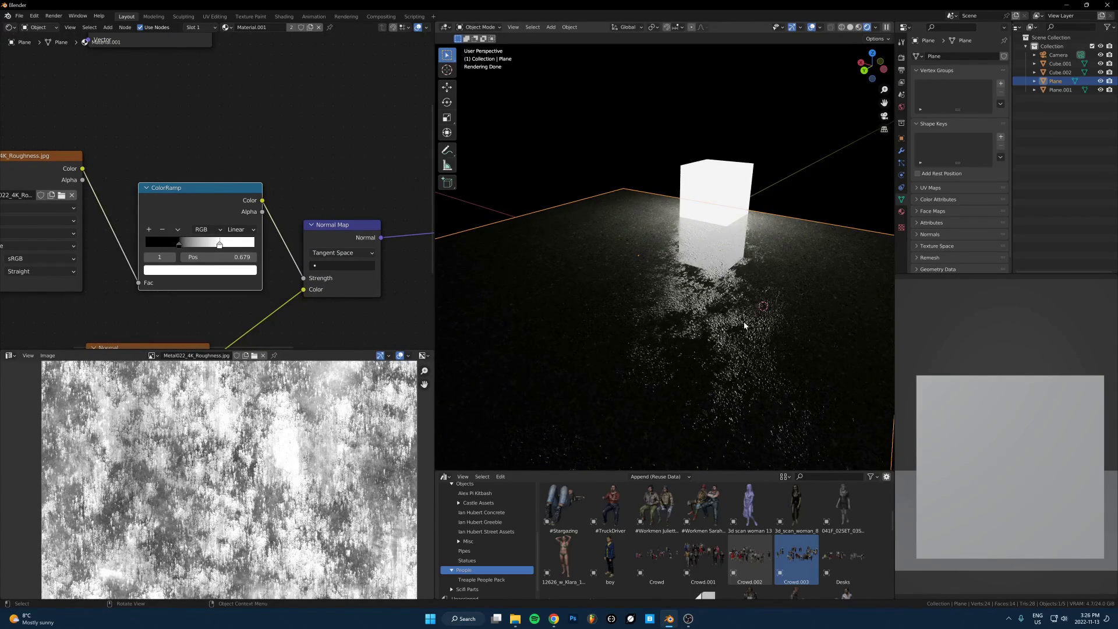
scroll(747, 310, down, 2)
middle_drag(746, 309, 725, 329)
scroll(725, 328, up, 2)
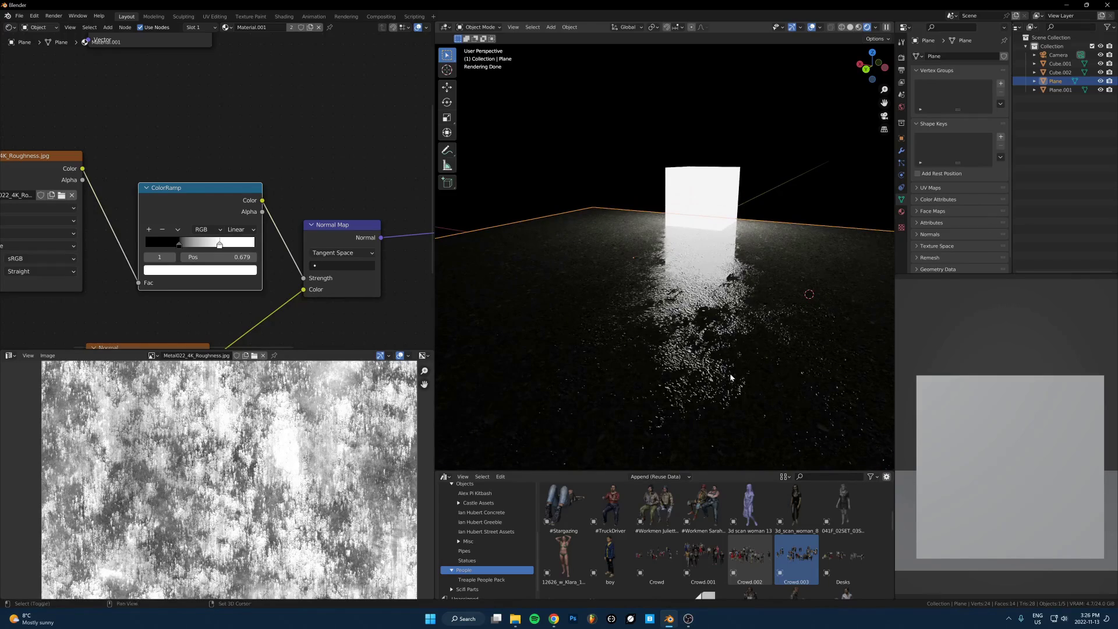
shift+middle_drag(730, 377, 636, 302)
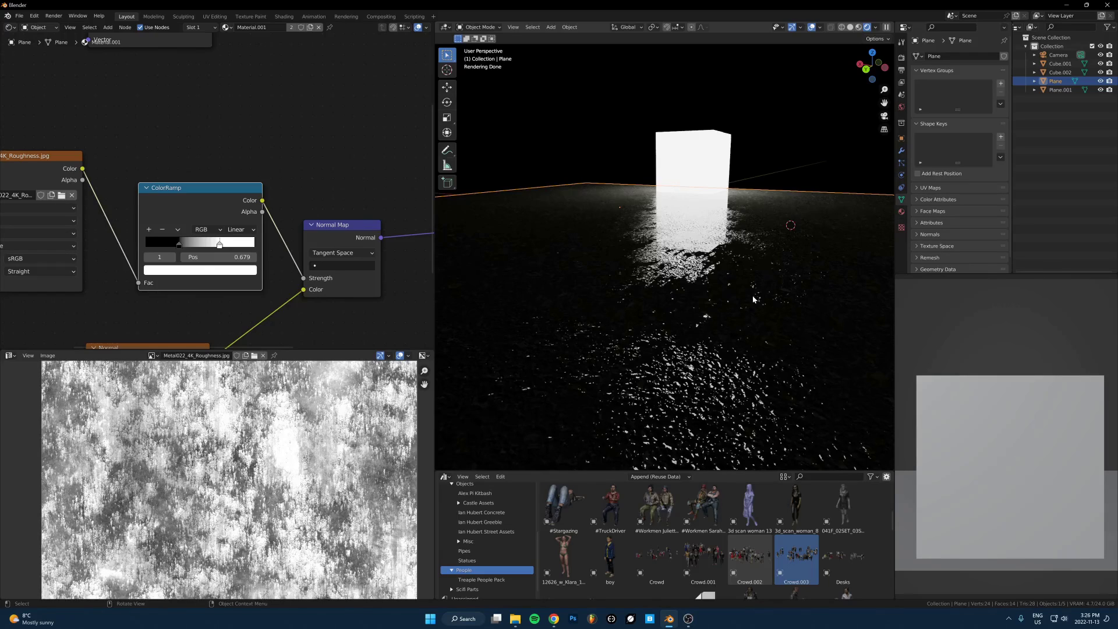
middle_drag(752, 297, 691, 279)
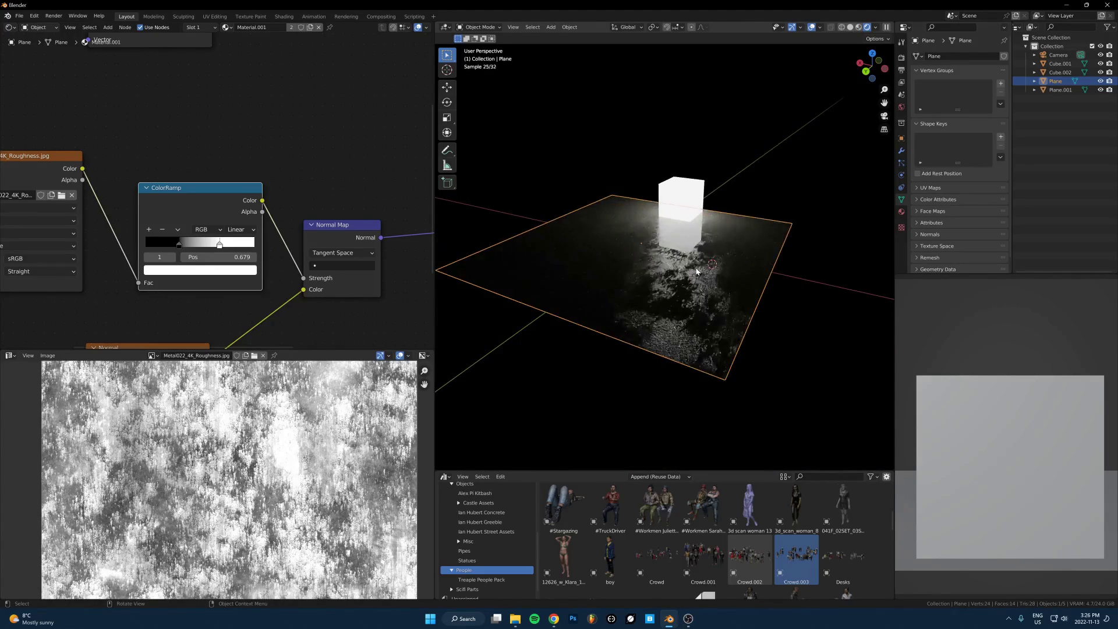
Scale up the plane's UVs in Edit Mode so the textures repeat more, and return to Object Mode.
key(Tab)
scroll(269, 469, down, 8)
key(s)
click(384, 430)
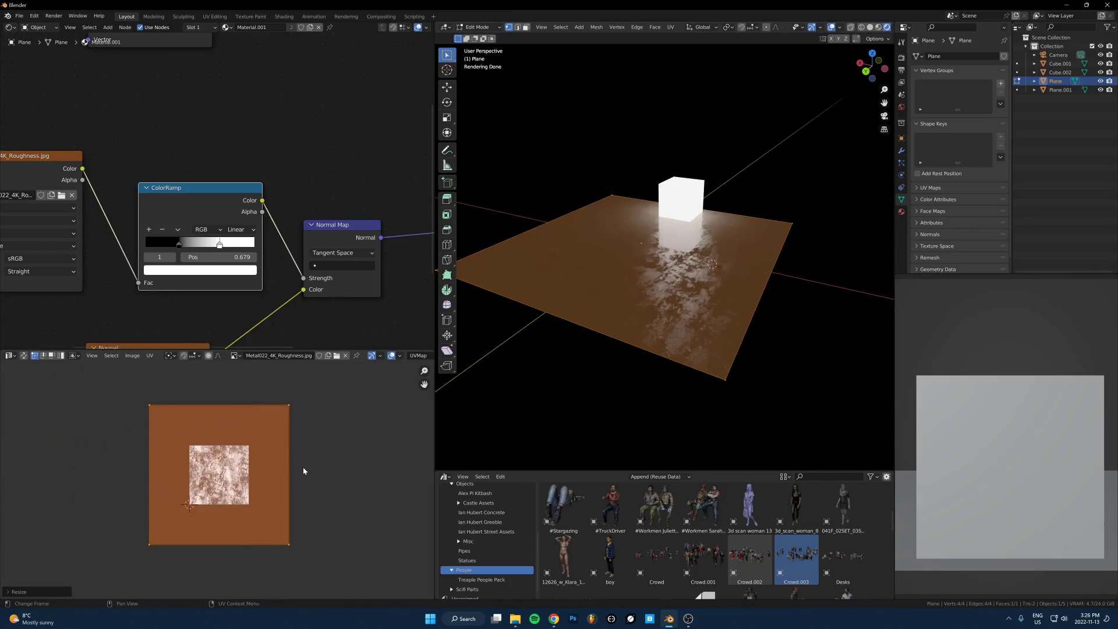
key(s)
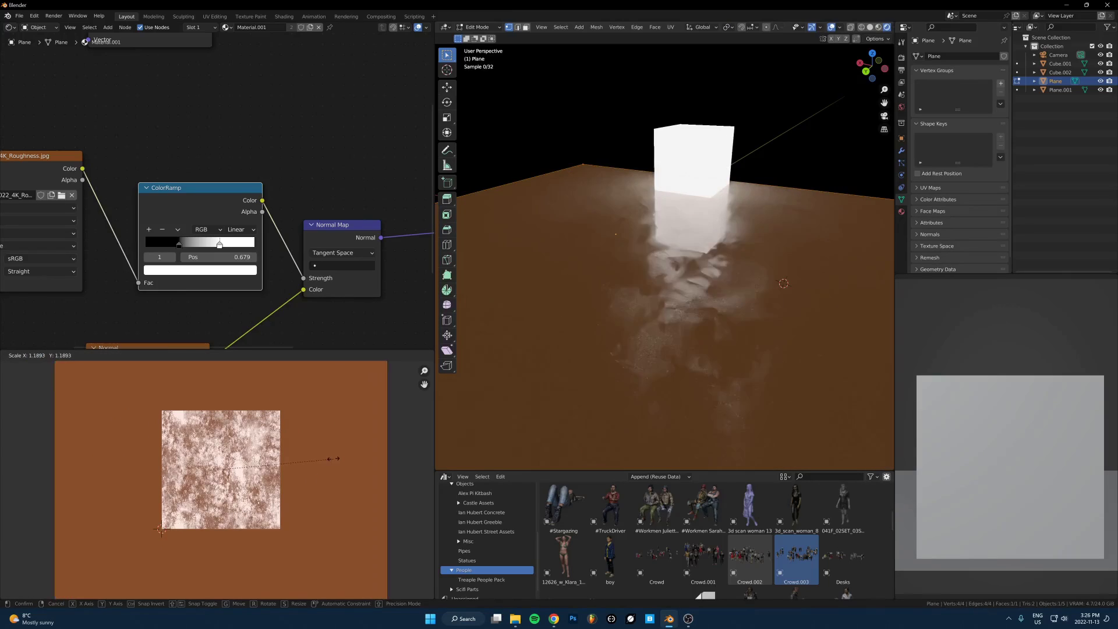
click(374, 450)
key(Tab)
Compare Asphalt023S_4K_Roughness.jpg with Metal022_4K_Roughness.jpg in the image editor.
scroll(161, 249, down, 5)
middle_drag(161, 249, 261, 228)
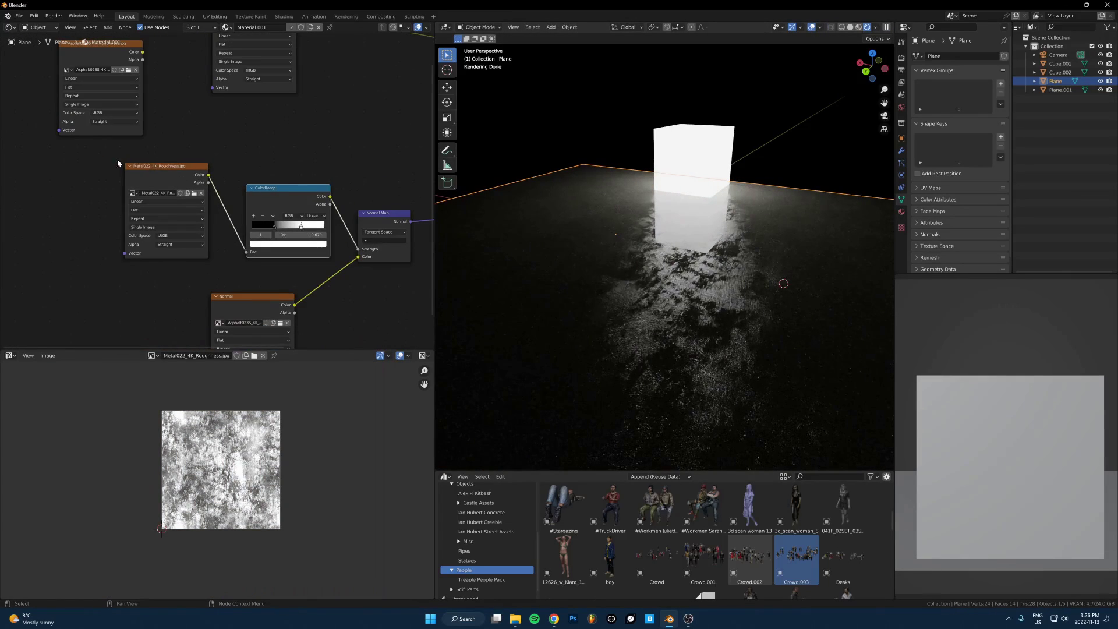
click(169, 171)
scroll(180, 173, down, 2)
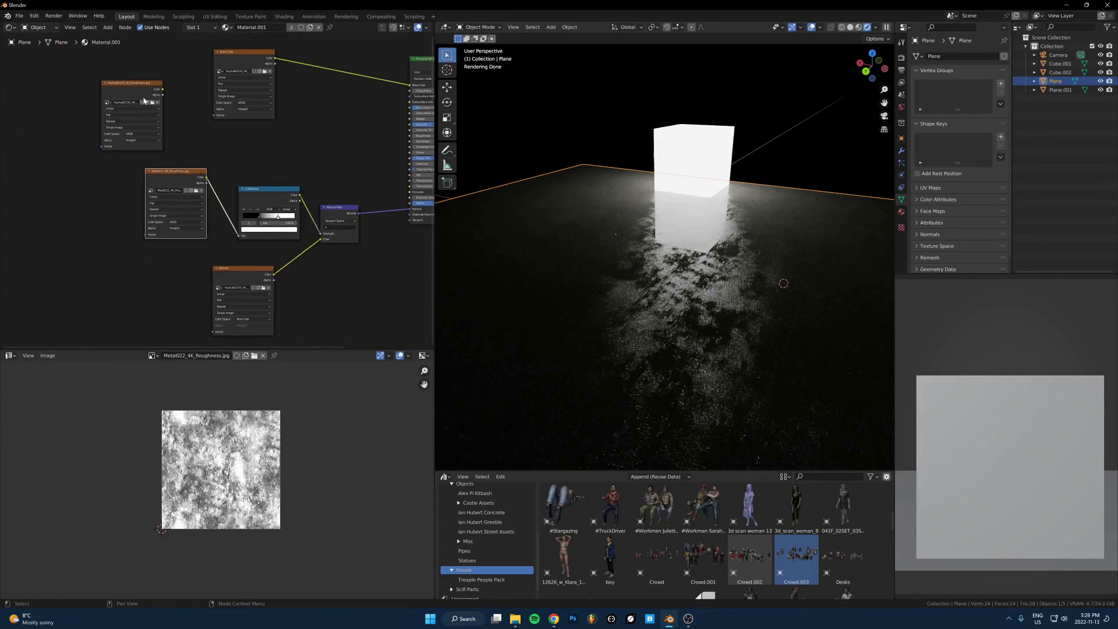
click(117, 88)
scroll(161, 188, up, 2)
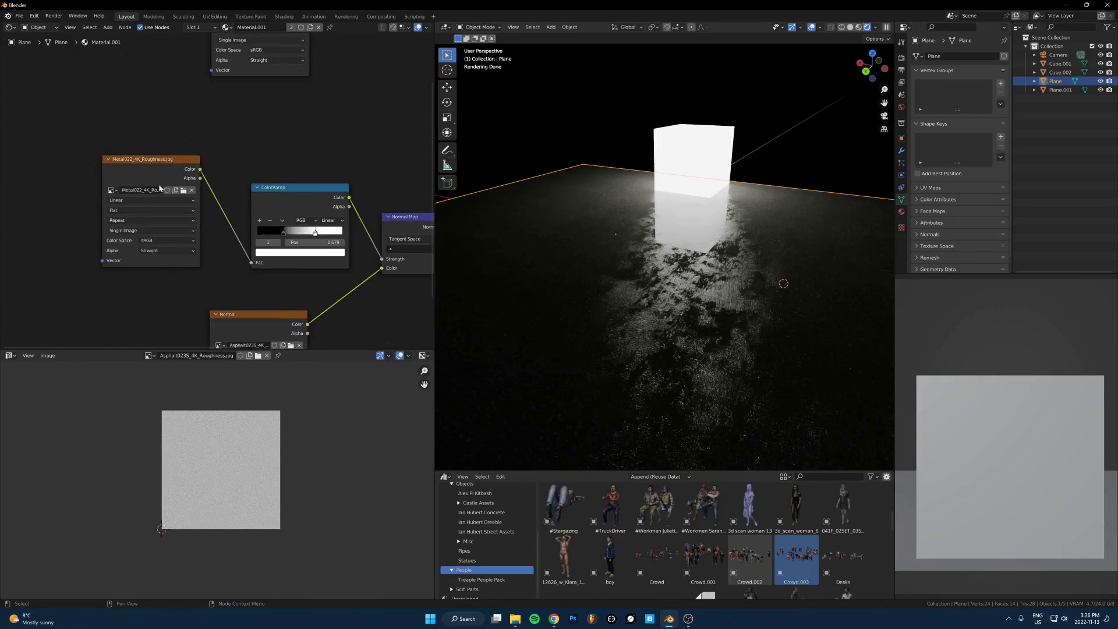
click(158, 198)
scroll(221, 472, up, 5)
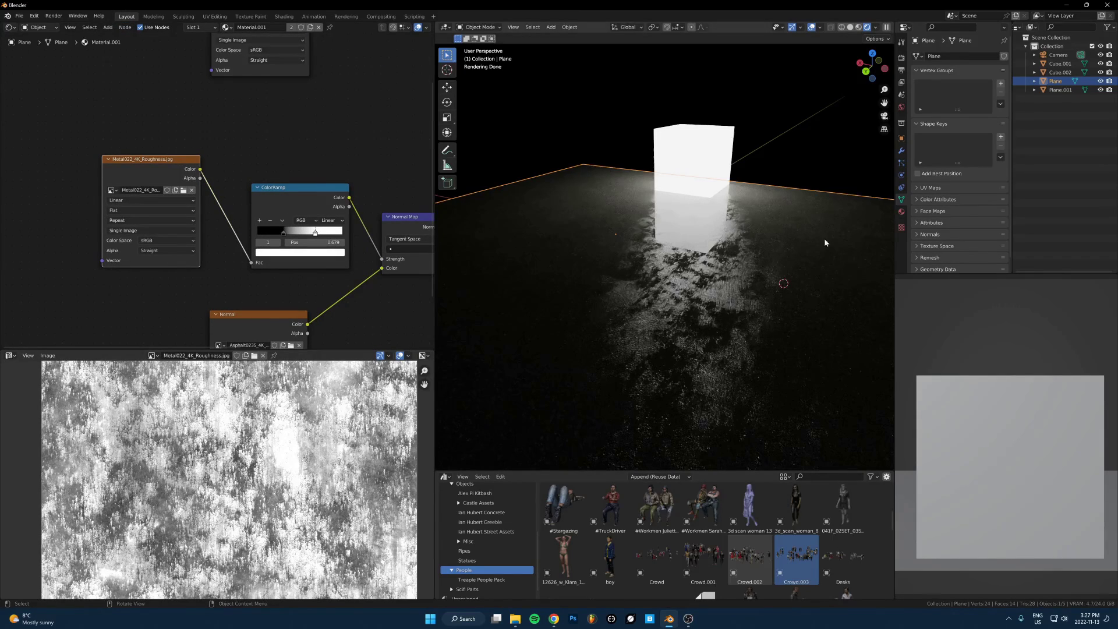
Add Texture Coordinate and Mapping nodes to the Metal022_4K_Roughness.jpg texture.
middle_drag(133, 232, 86, 217)
middle_drag(196, 218, 98, 225)
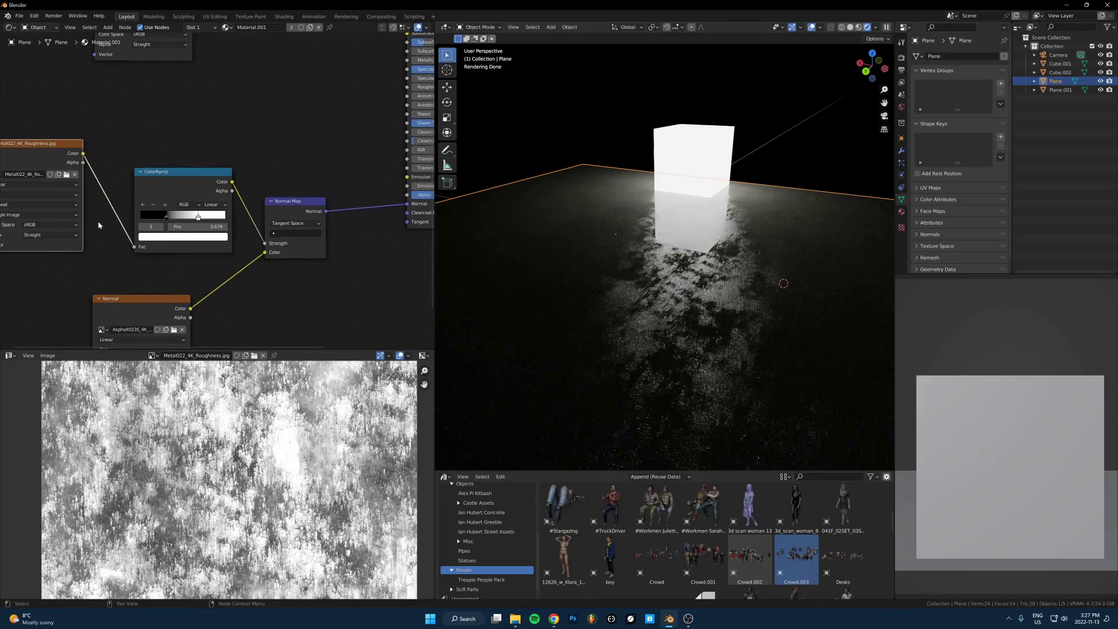
middle_drag(60, 170, 229, 177)
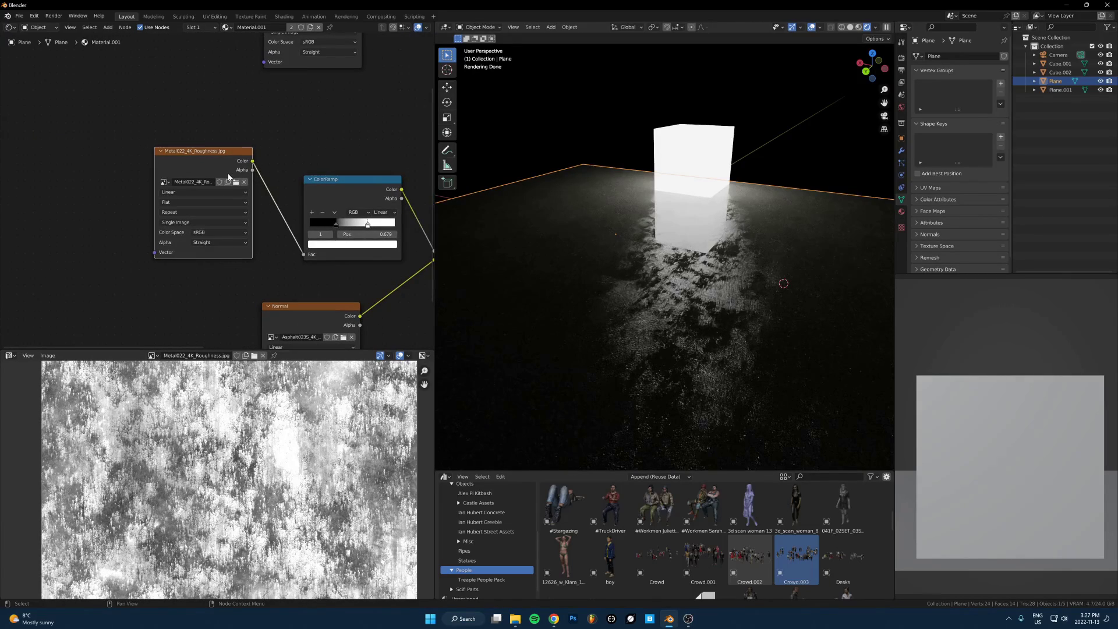
key(ctrl+t)
middle_drag(150, 248, 228, 245)
scroll(228, 244, up, 2)
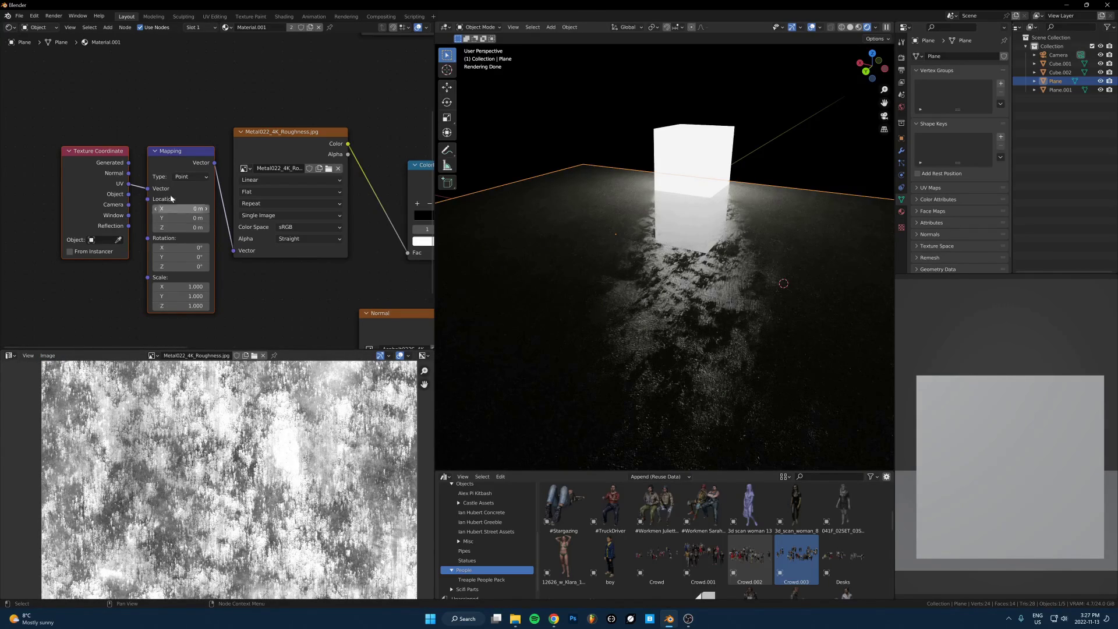
Set the Mapping node's X, Y and Z scale to 0.35.
scroll(198, 285, up, 1)
drag(191, 294, 190, 316)
text(.5)
key(Return)
text(.0.35)
key(Return)
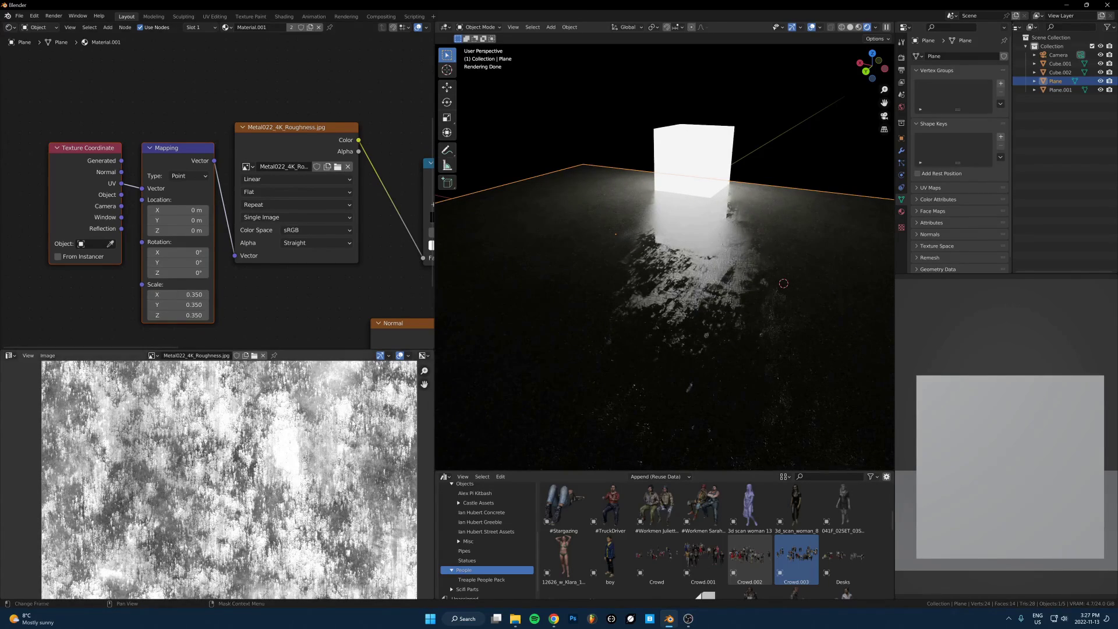
Check the plane's UV layout against the Metal022 texture, and examine the floor's patchy reflection up close.
key(Tab)
key(s)
click(370, 423)
key(Tab)
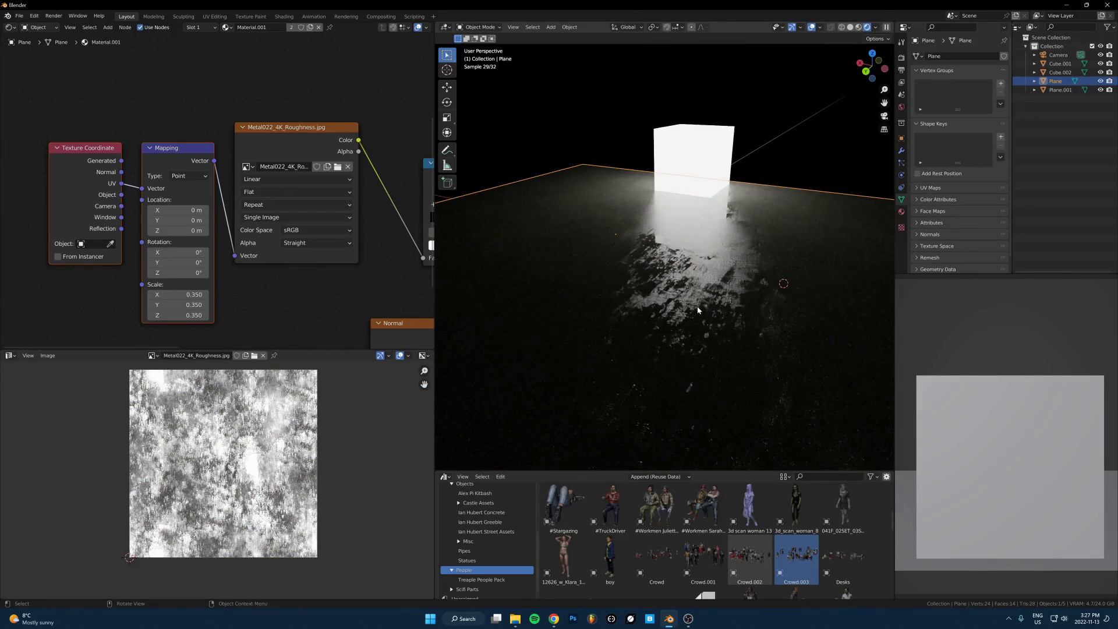
scroll(696, 309, up, 2)
shift+middle_drag(686, 350, 707, 328)
shift+middle_drag(748, 252, 727, 260)
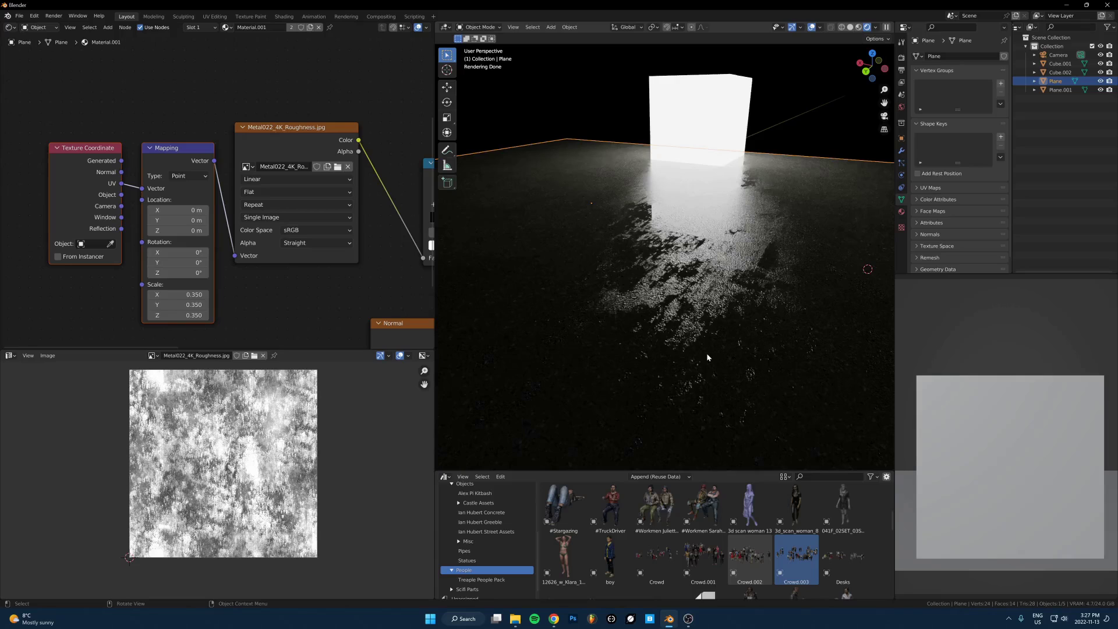
Review the ColorRamp link from the Metal022 texture to the Normal Map, and show the plane's UVs in Edit Mode.
middle_drag(344, 284, 227, 247)
scroll(227, 248, down, 2)
middle_drag(315, 179, 317, 266)
mouse_move(264, 189)
mouse_down()
mouse_move(246, 192)
mouse_move(262, 185)
mouse_up()
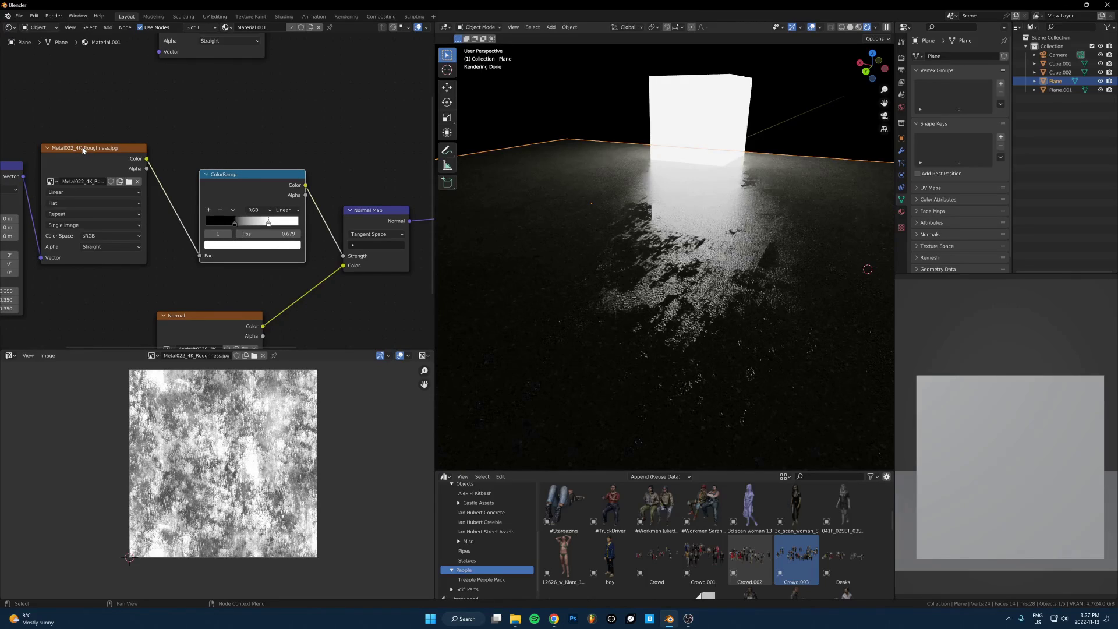
key(Tab)
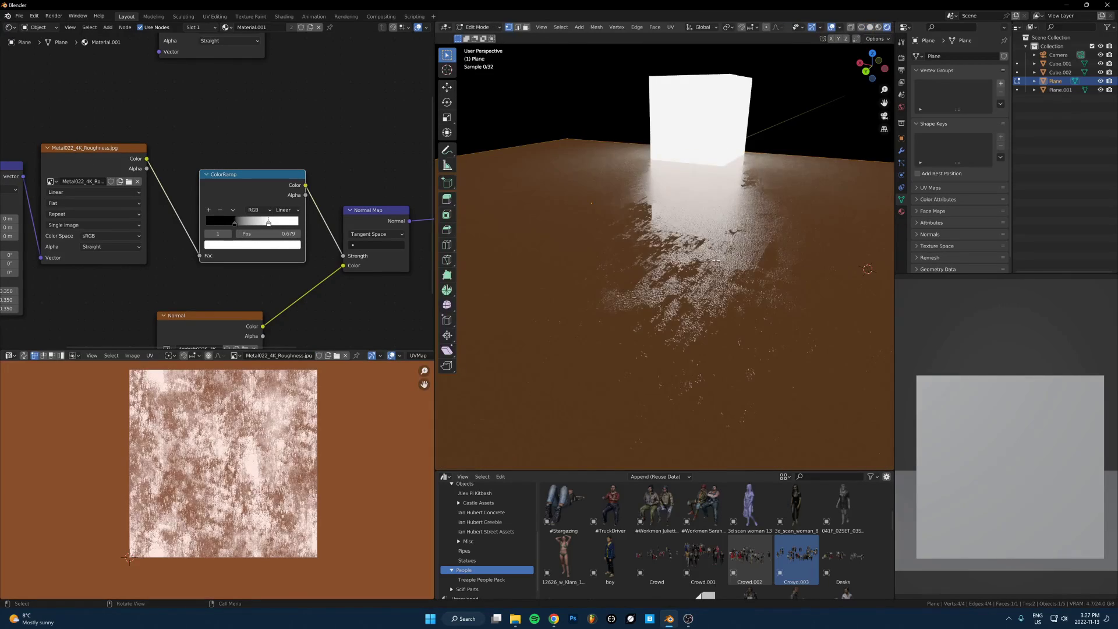
scroll(410, 420, down, 1)
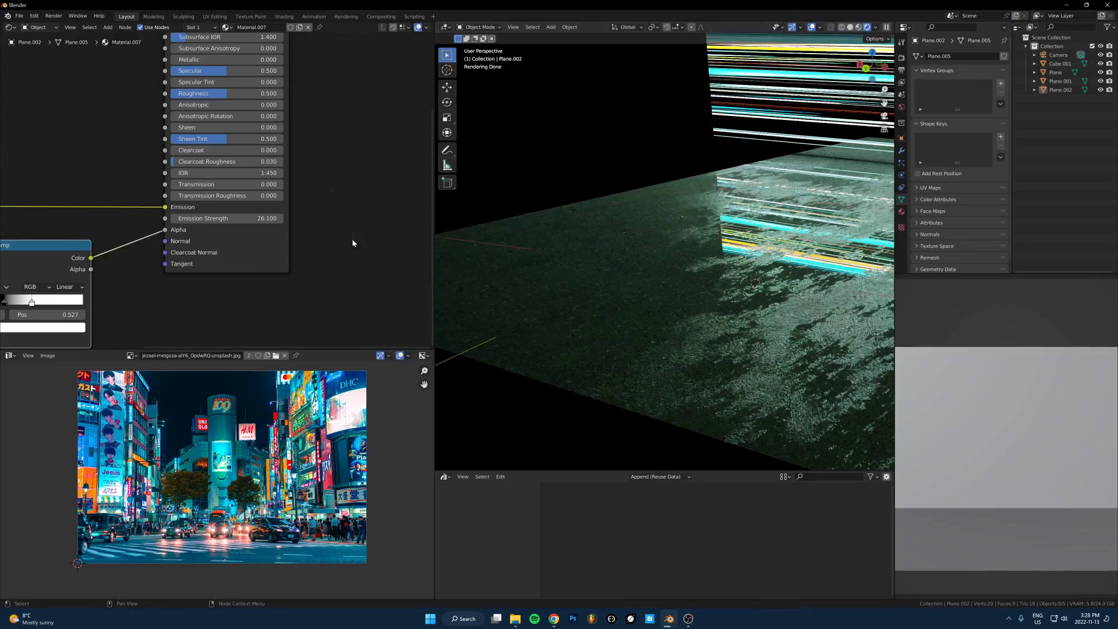
Disconnect the Metal022 roughness texture from the ColorRamp in the floor plane's material, keeping the node in its place.
scroll(196, 258, down, 6)
middle_drag(197, 258, 274, 234)
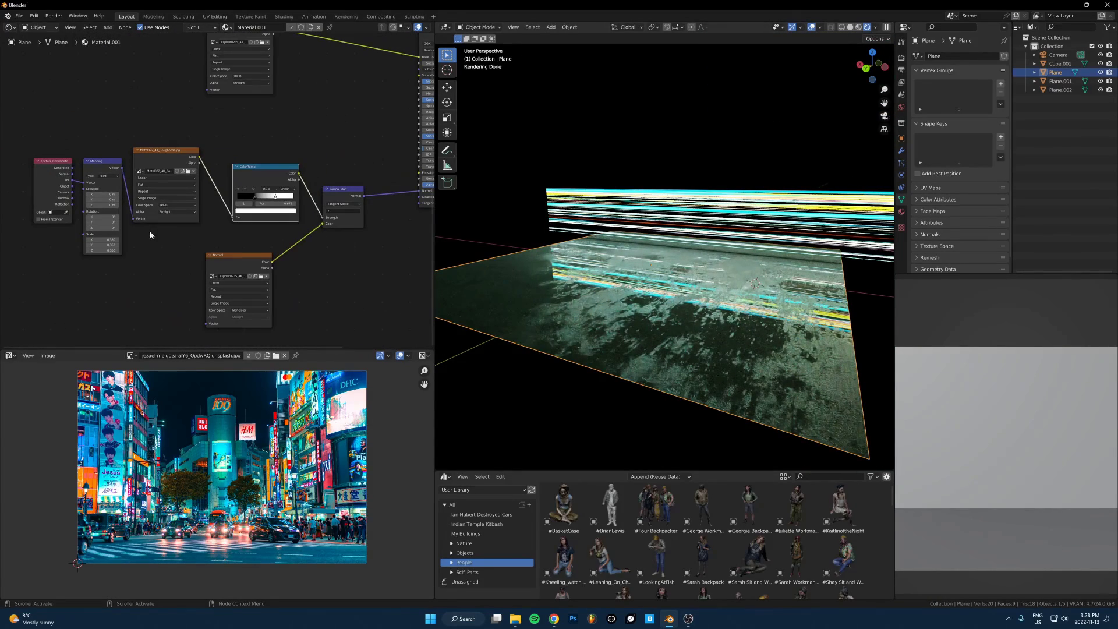
drag(299, 130, 56, 222)
scroll(198, 200, down, 1)
alt+drag(189, 200, 147, 182)
scroll(173, 189, up, 2)
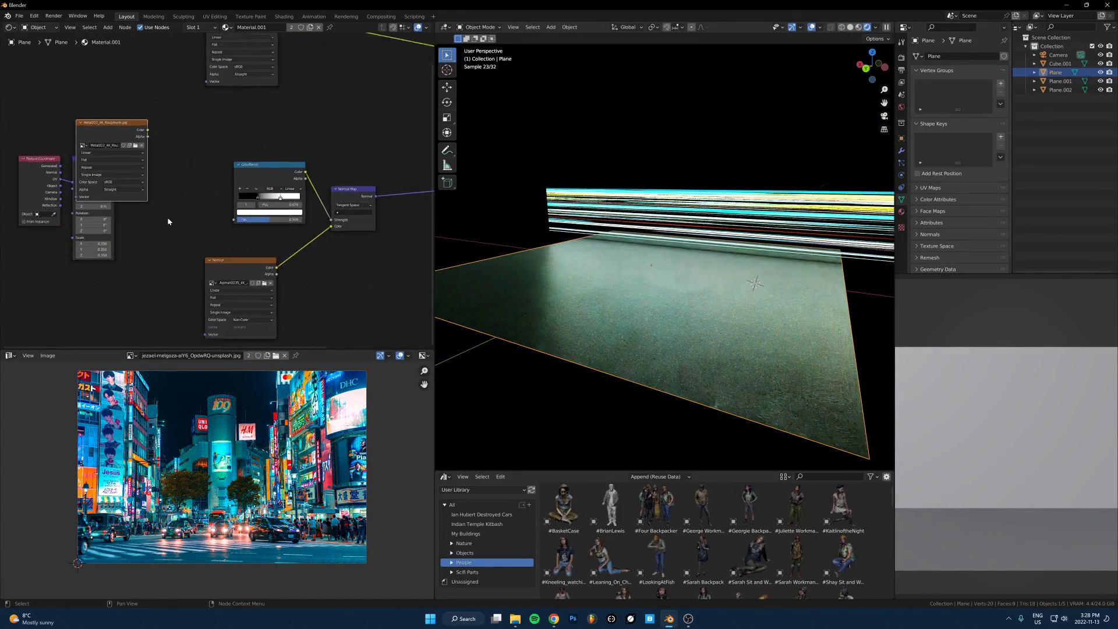
scroll(168, 217, down, 3)
key(ctrl+z)
key(ctrl+z)
drag(230, 213, 231, 214)
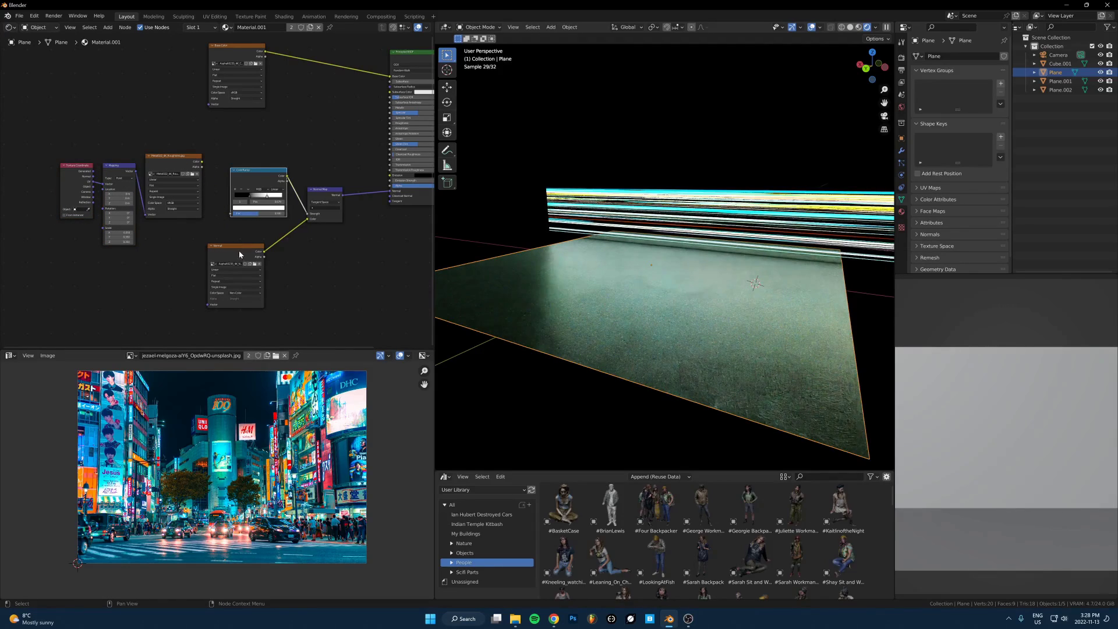
Move the Normal texture node down out of the way and add a Noise Texture below the Metal022 texture.
drag(220, 298, 277, 363)
key(shift+a)
click(172, 272)
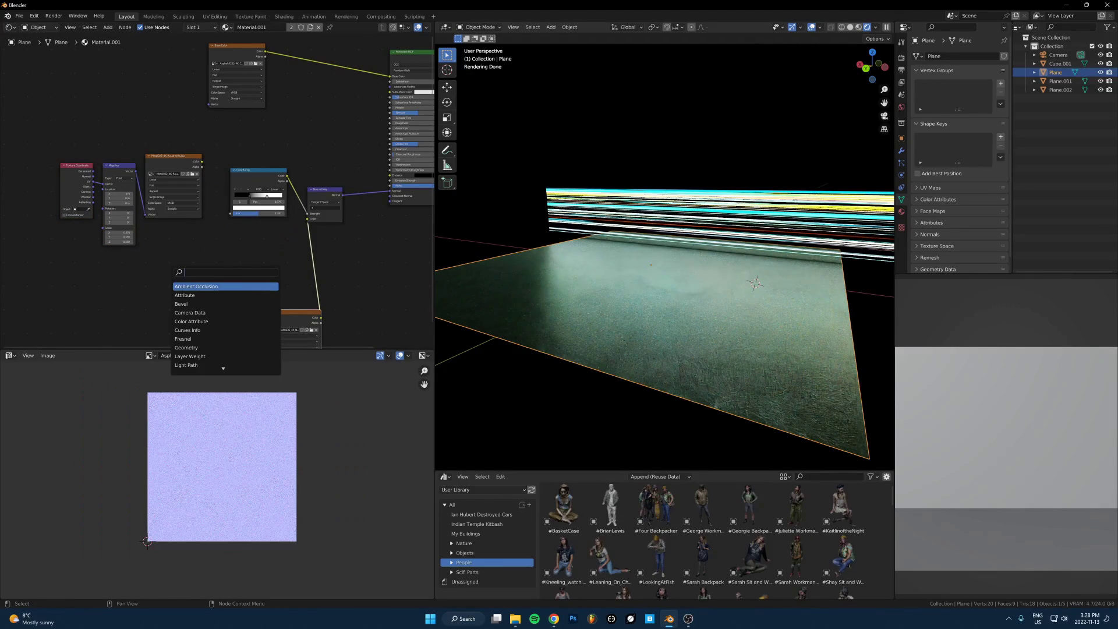
text(noise)
key(Down)
key(Return)
click(173, 260)
Connect the Noise Texture's Fac output to the ColorRamp's Fac input.
scroll(175, 265, up, 5)
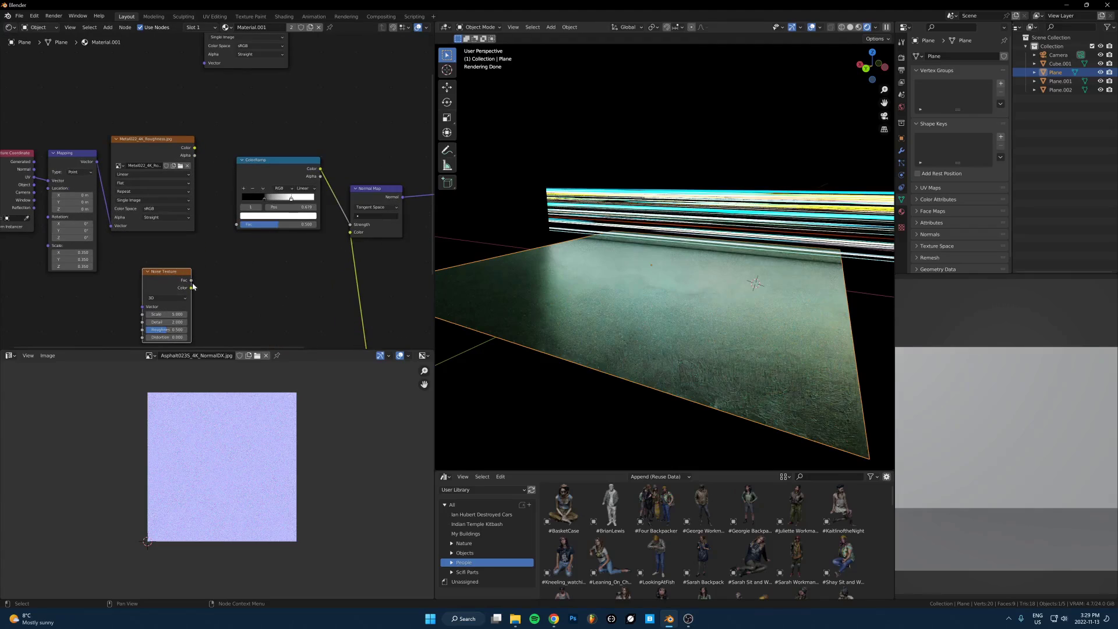
drag(191, 281, 236, 224)
scroll(233, 294, up, 2)
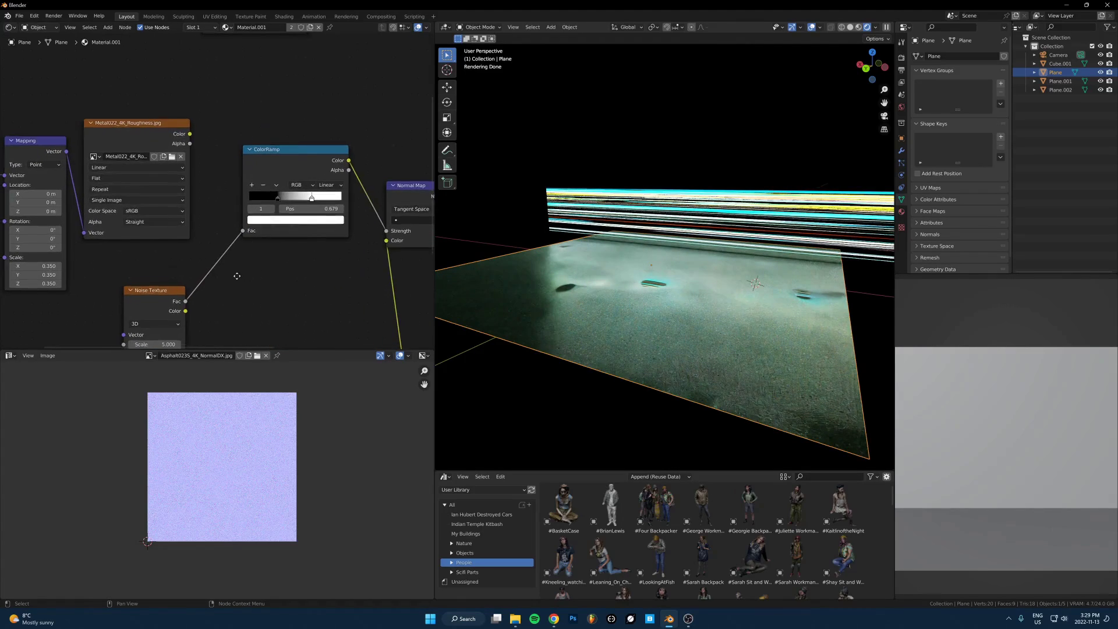
Set the Noise Texture's detail to 12.7 and roughness to 0.917, and preview the noise on the floor while adjusting its scale.
scroll(204, 305, up, 4)
middle_drag(211, 269, 217, 232)
drag(167, 276, 242, 260)
drag(168, 247, 192, 247)
ctrl+shift+click(168, 235)
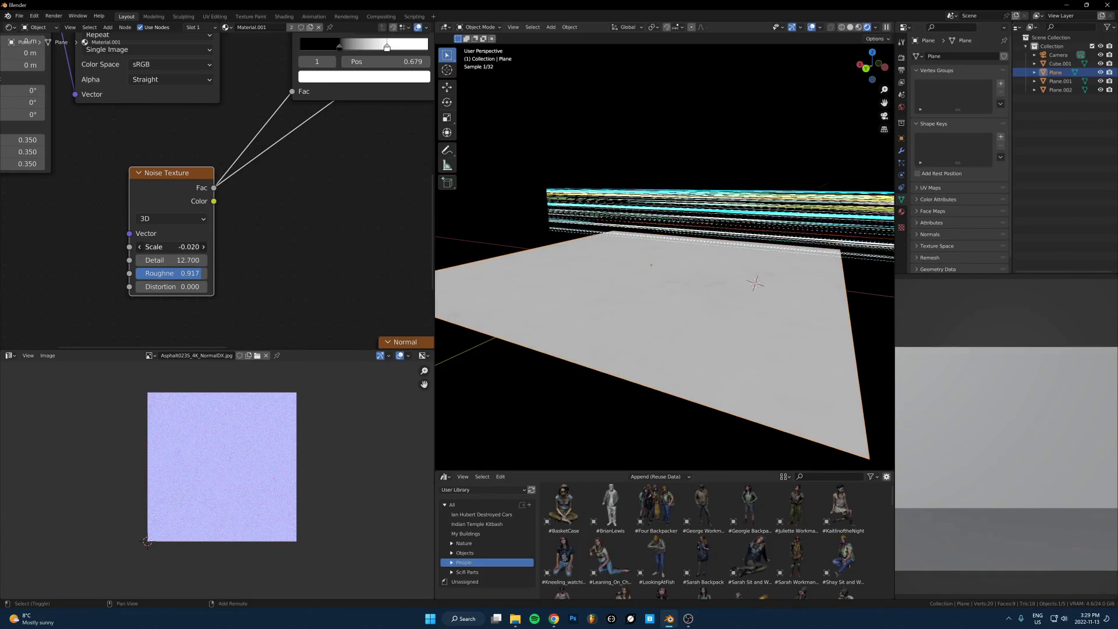
Preview the ColorRamp on the floor and move its black stop to about 0.53 for sharply separated patches.
scroll(203, 209, down, 5)
middle_drag(202, 209, 157, 249)
scroll(201, 185, down, 1)
ctrl+shift+click(281, 115)
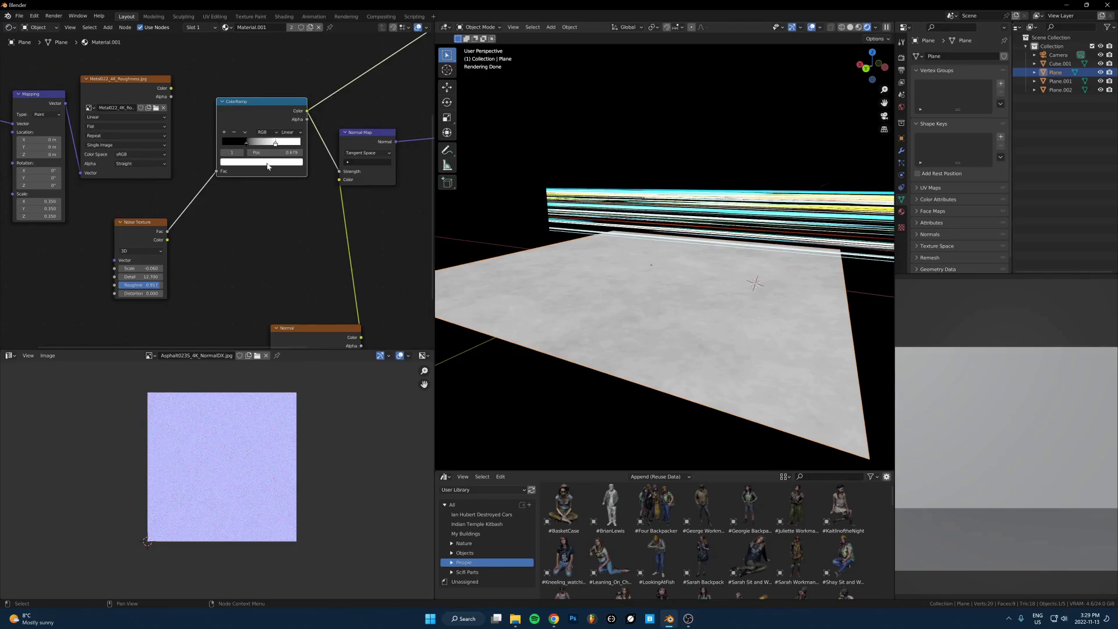
middle_drag(245, 158, 230, 184)
drag(232, 167, 250, 167)
Reconnect the Principled BSDF to the material output and inspect the noise-driven reflections on the floor.
middle_drag(299, 191, 191, 249)
scroll(191, 249, down, 6)
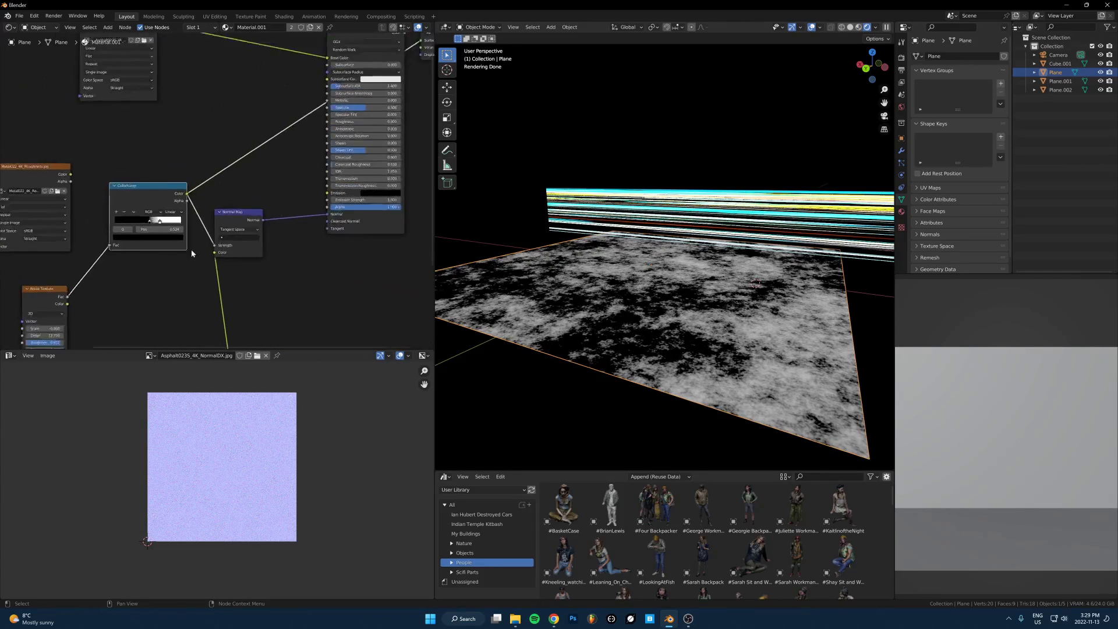
ctrl+shift+click(350, 207)
scroll(684, 353, up, 4)
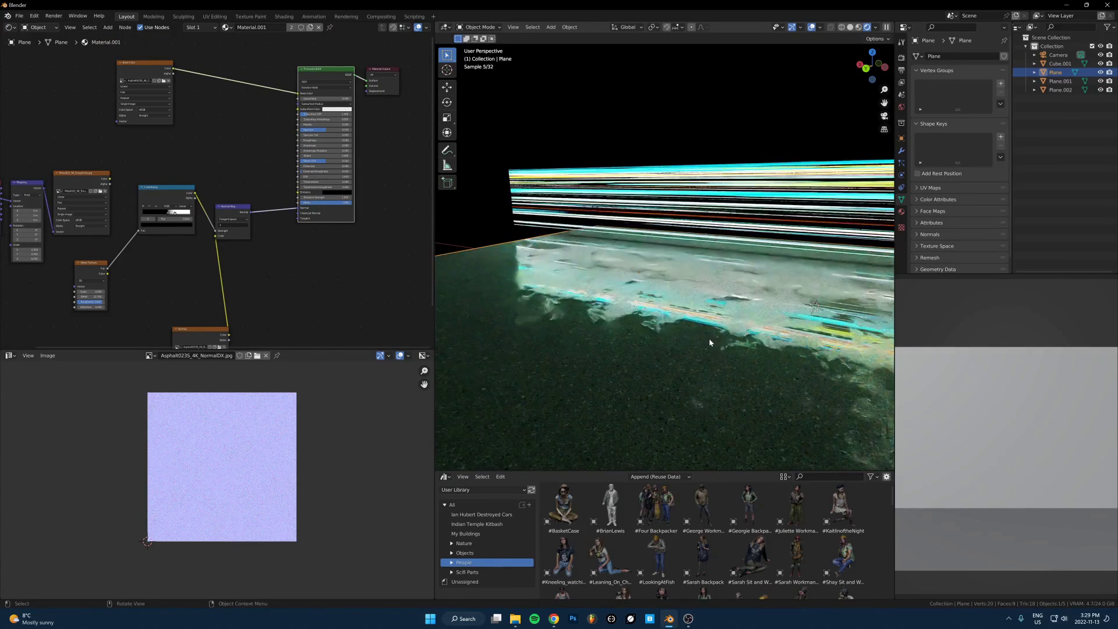
middle_drag(708, 339, 741, 345)
scroll(216, 203, up, 3)
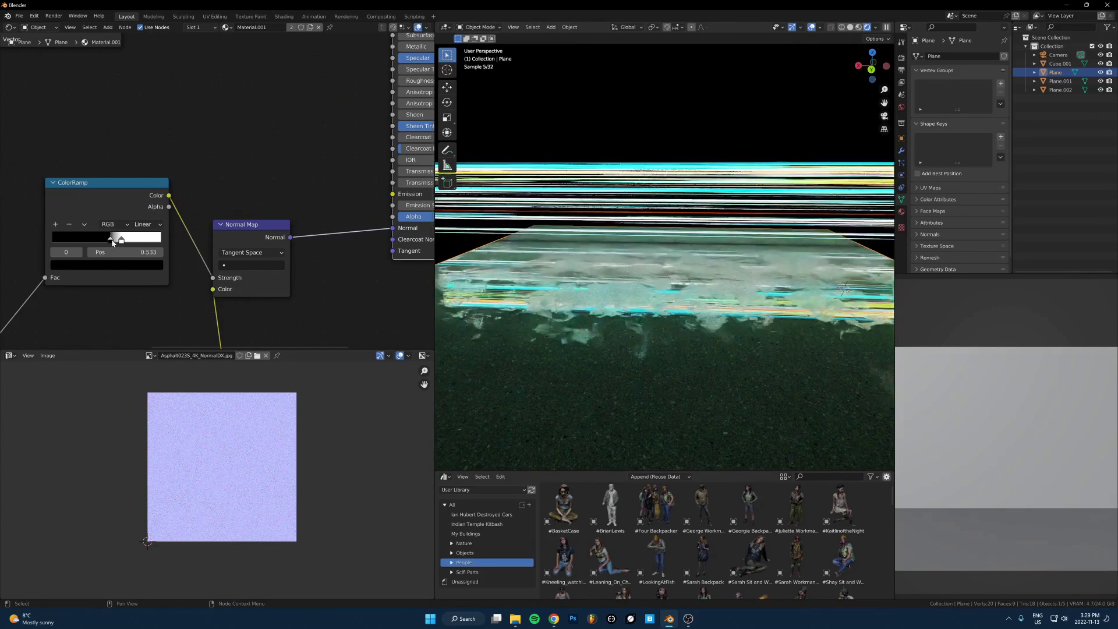
Switch the node editor to the World shader with its Principled Volume fog, and inspect the wet floor from new angles.
click(38, 27)
click(40, 48)
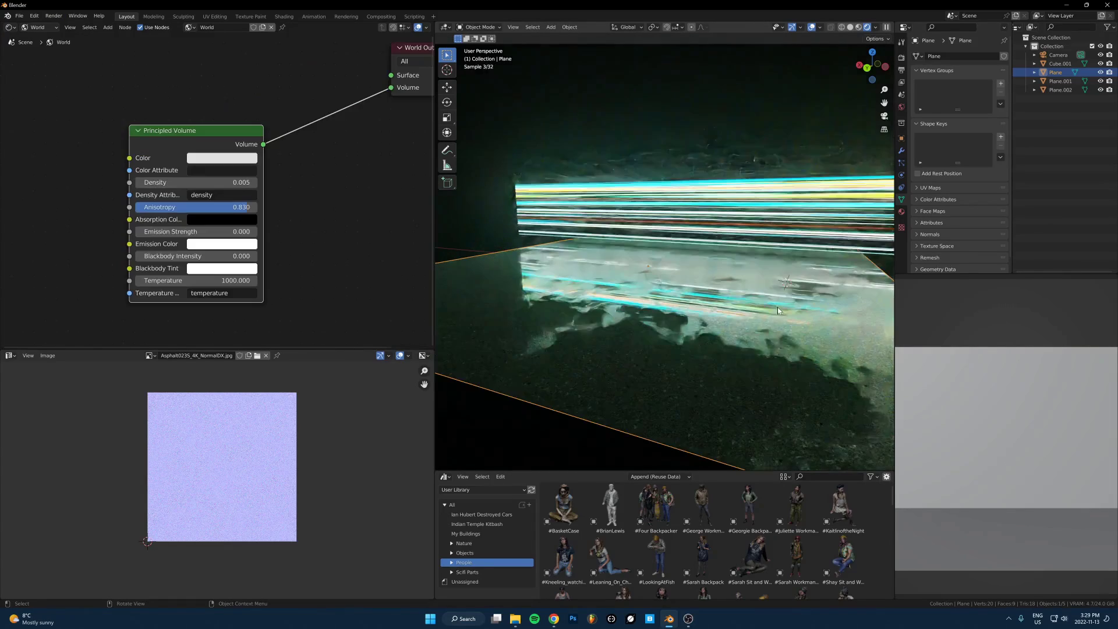
middle_drag(777, 306, 759, 267)
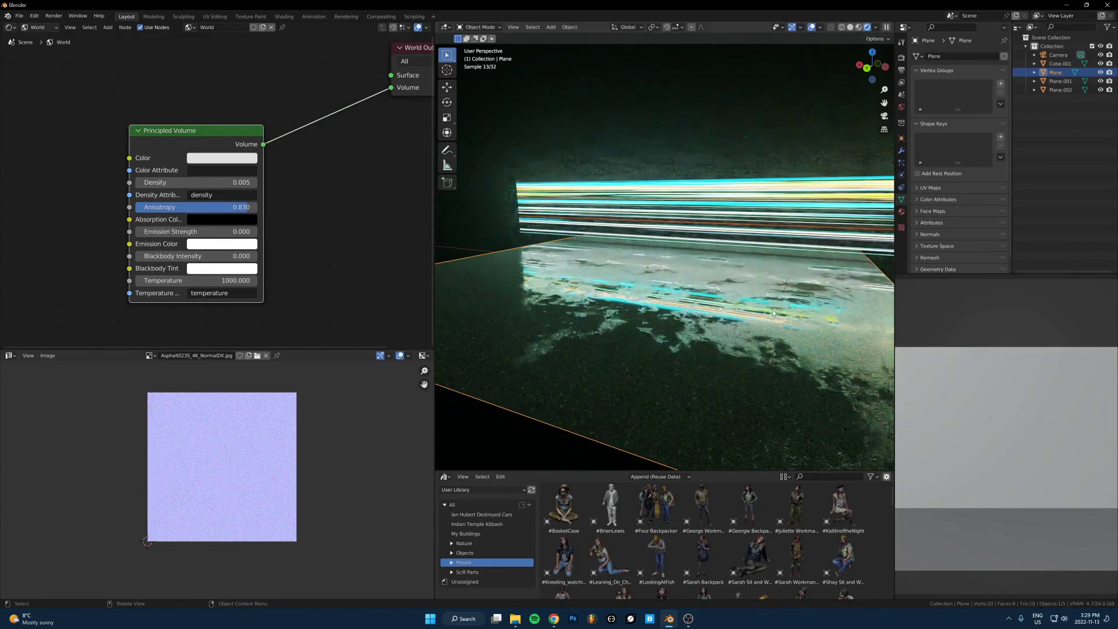
middle_drag(772, 309, 761, 290)
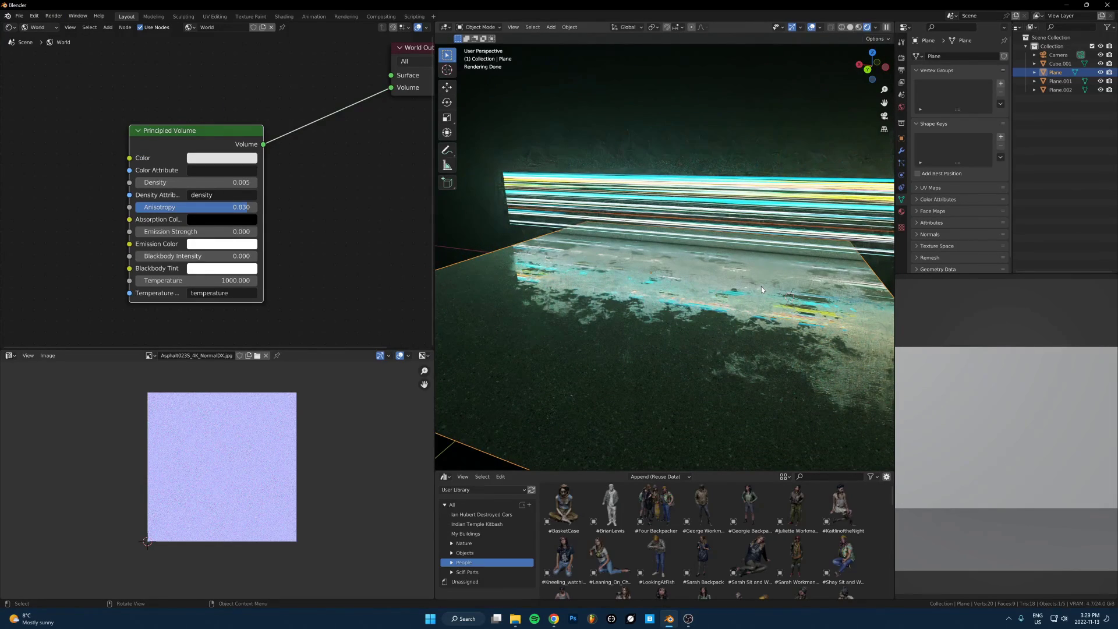